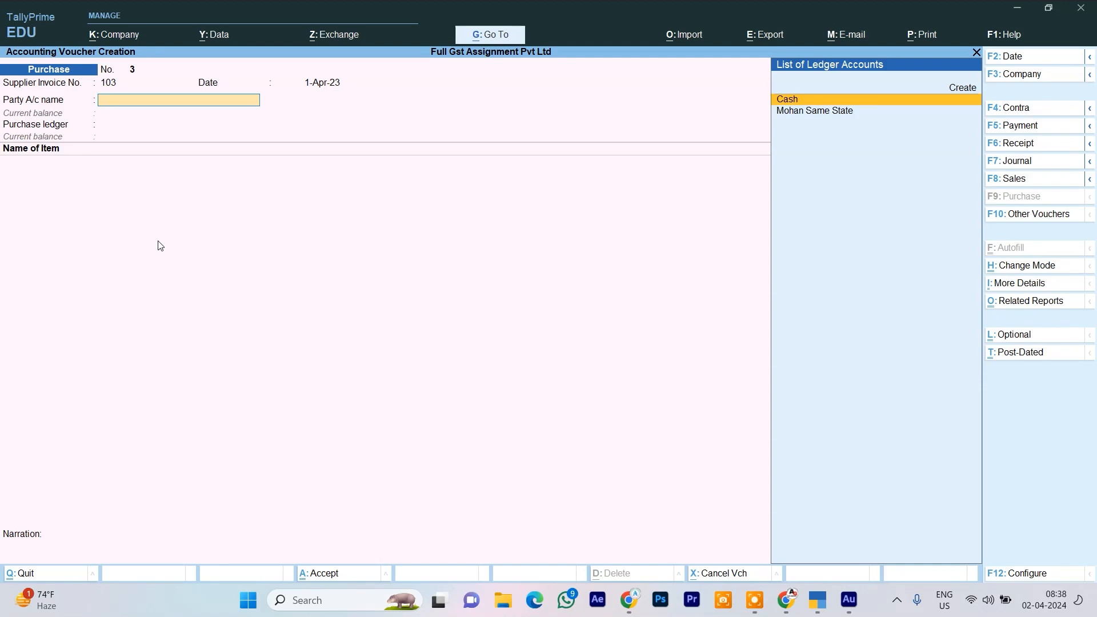
Set the purchase voucher's party account to Cash and leave the receipt details blank
key(Down)
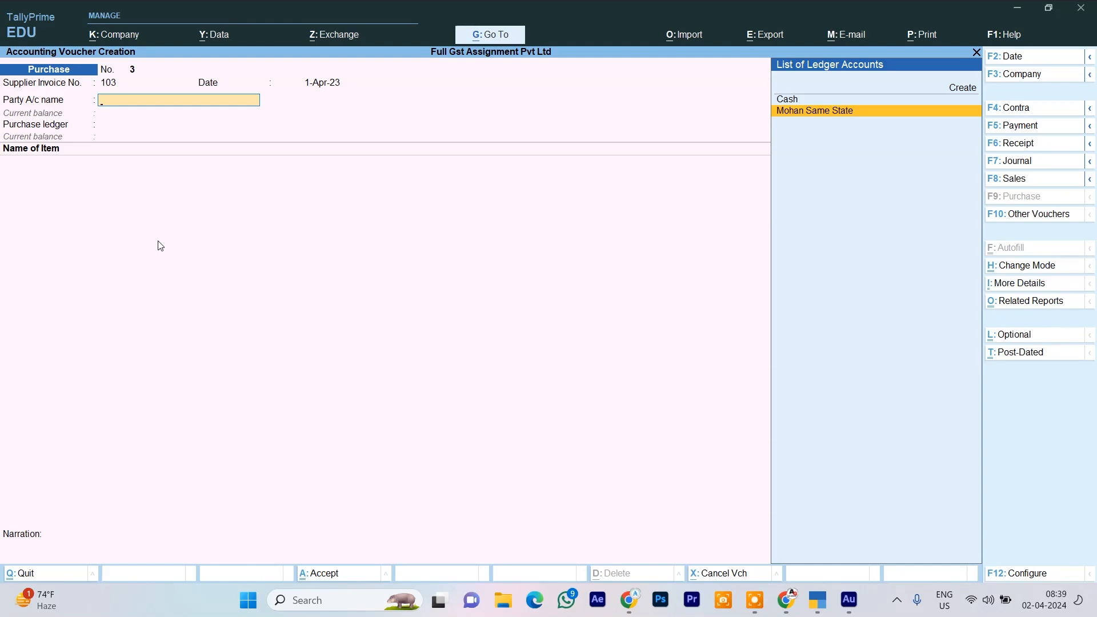
key(Up)
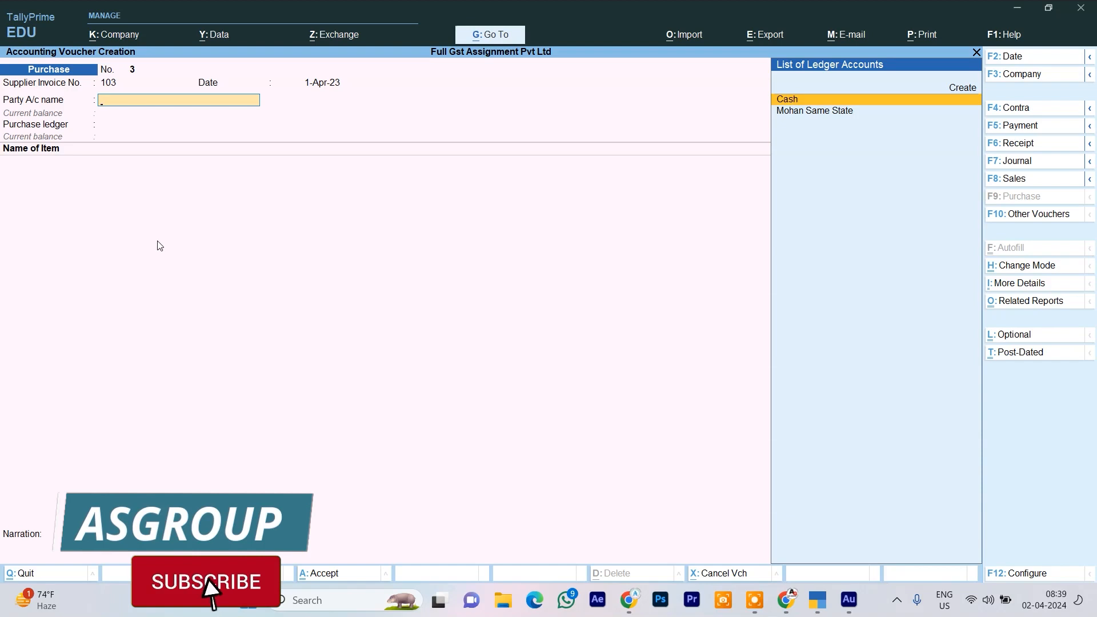
key(Return)
key(Return)
key(Return)
key(Return)
key(Return)
key(Return)
key(Return)
key(Return)
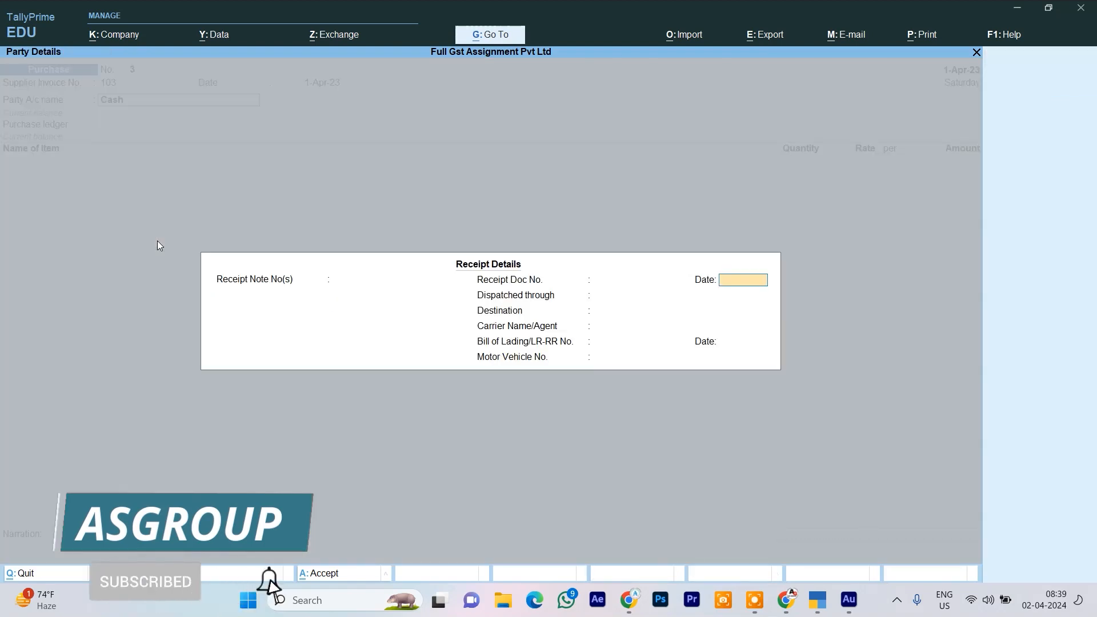
key(Return)
key(Return)
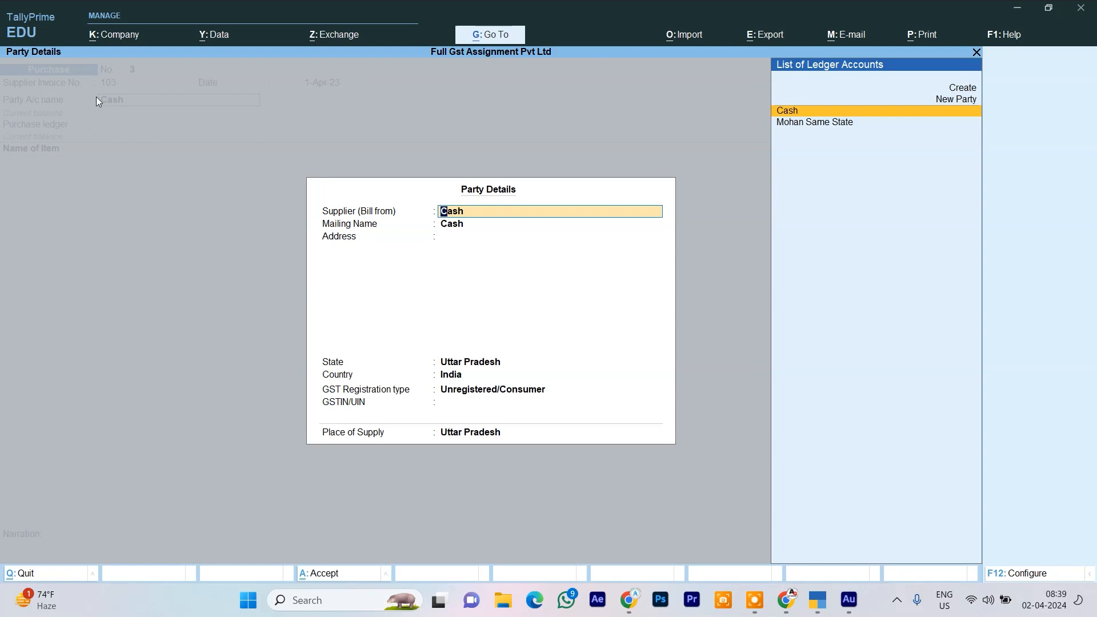
Choose the same-state supplier in the party details, keep Uttar Pradesh and Regular GST registration, and select the Purchase ledger
key(Down)
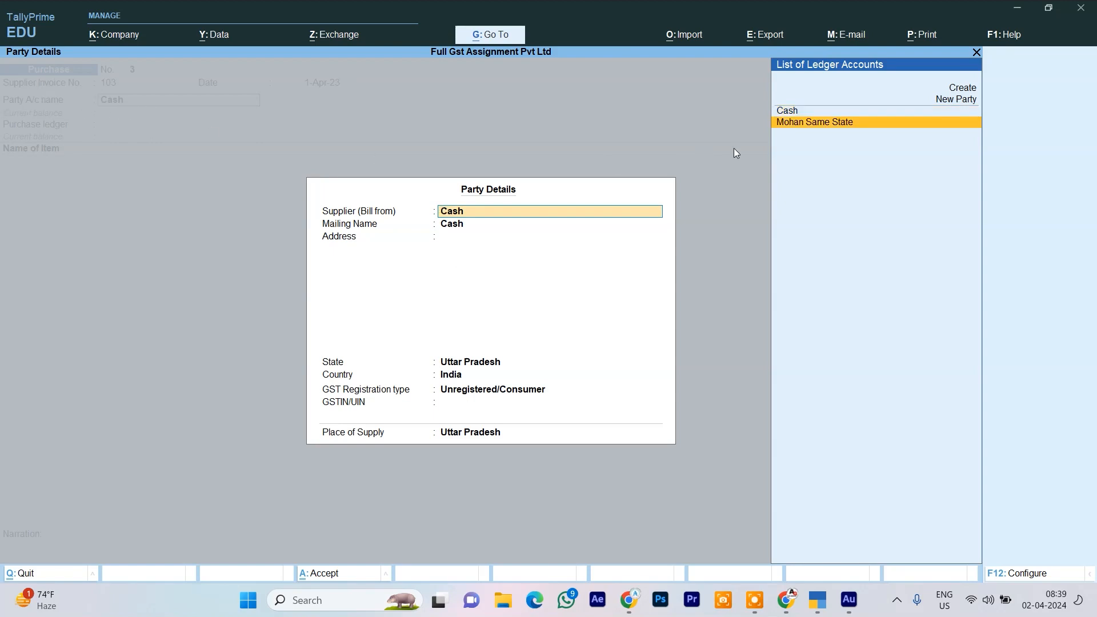
key(Return)
key(Return)
key(Return)
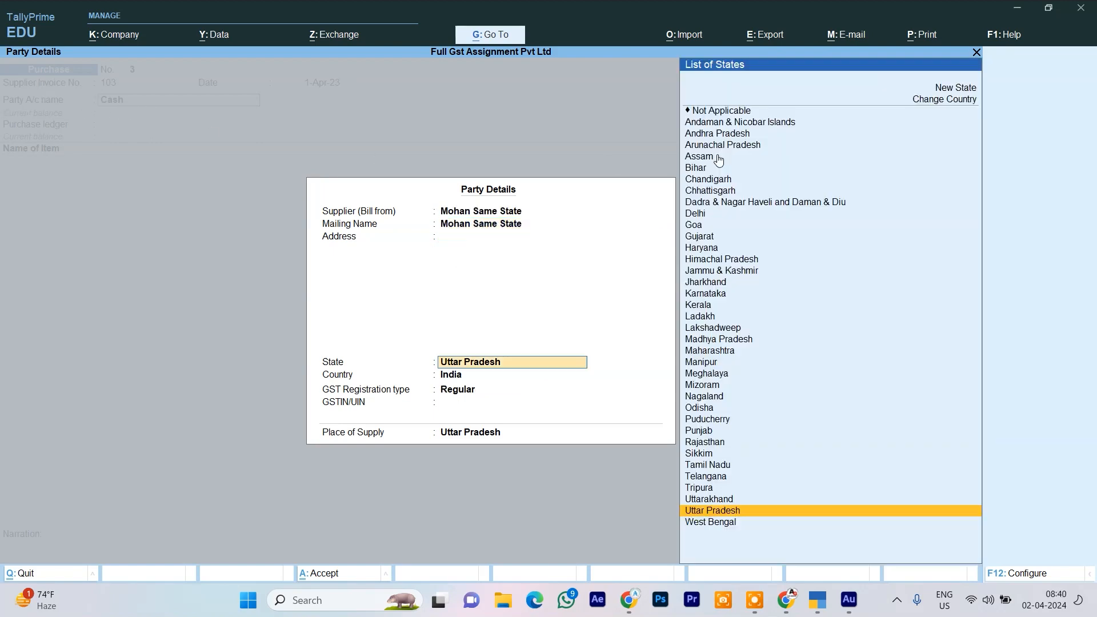
key(Return)
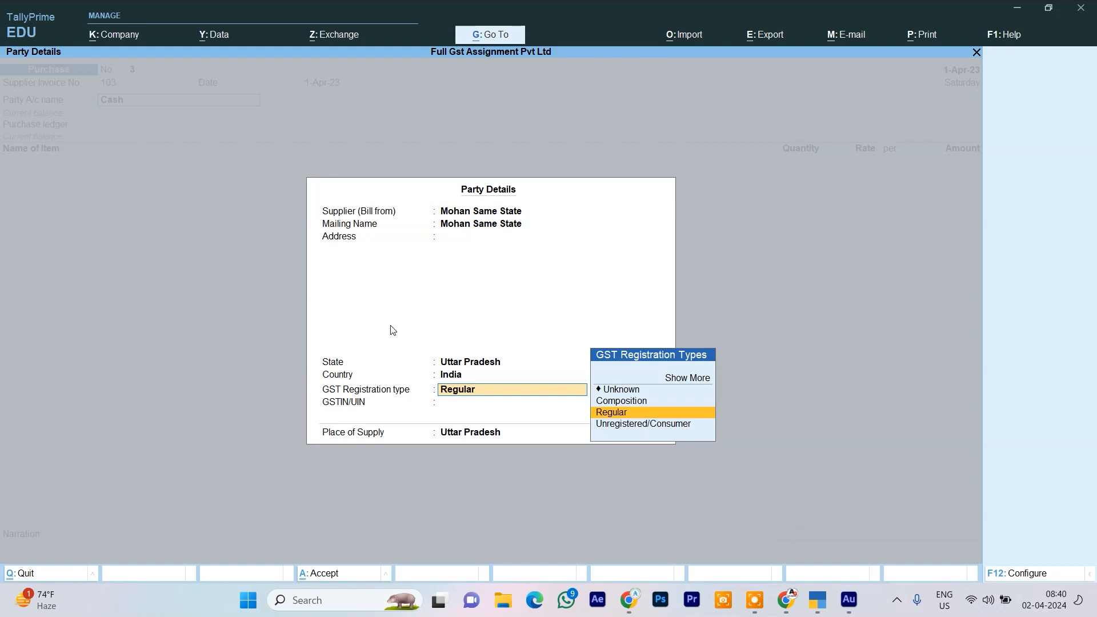
key(Return)
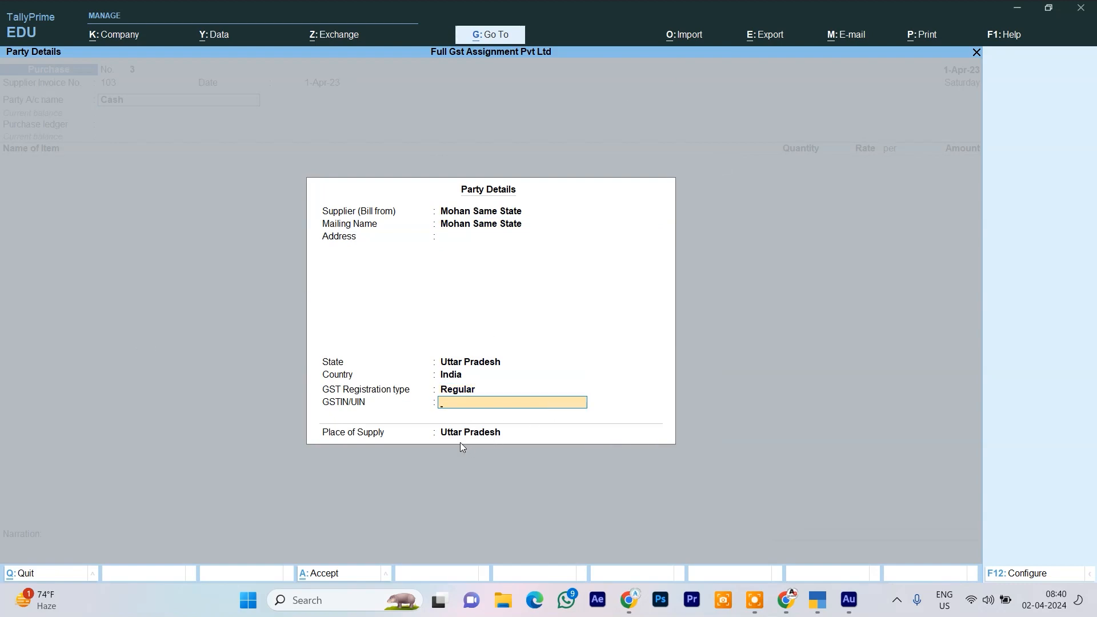
key(Return)
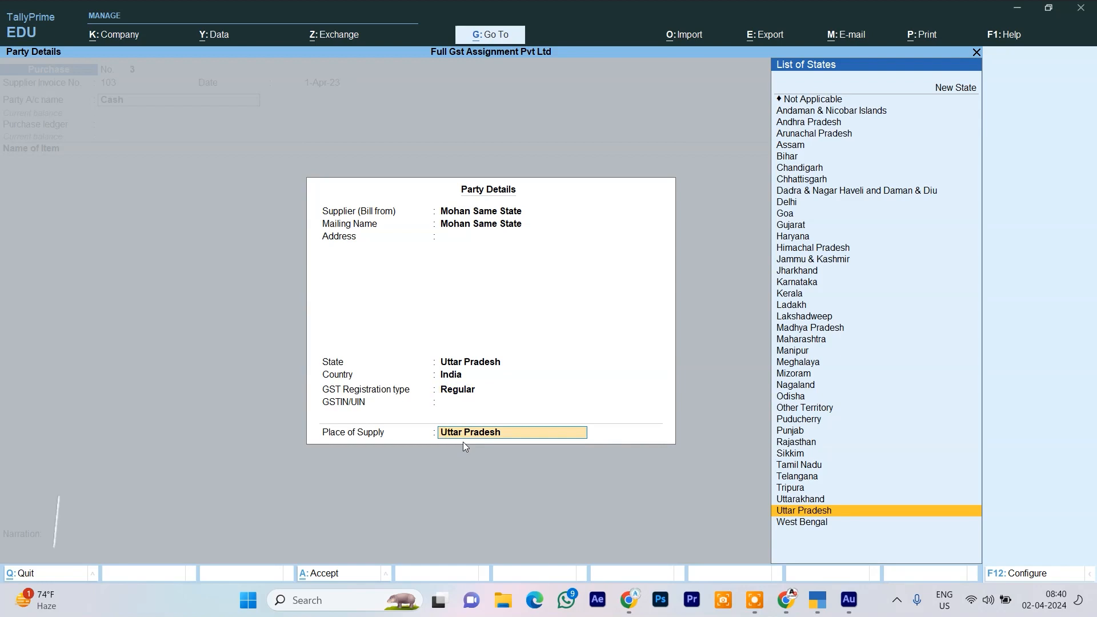
key(Return)
key(Return)
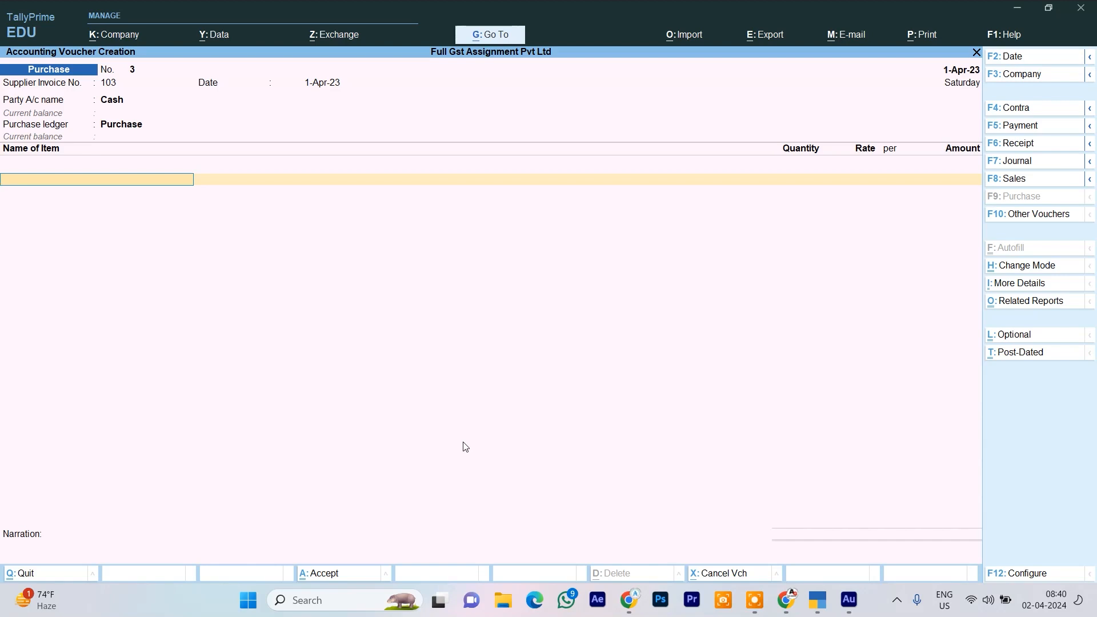
Add the stock item Redmi Note 8 with quantity 10 pcs at a rate of 18,999
text(S)
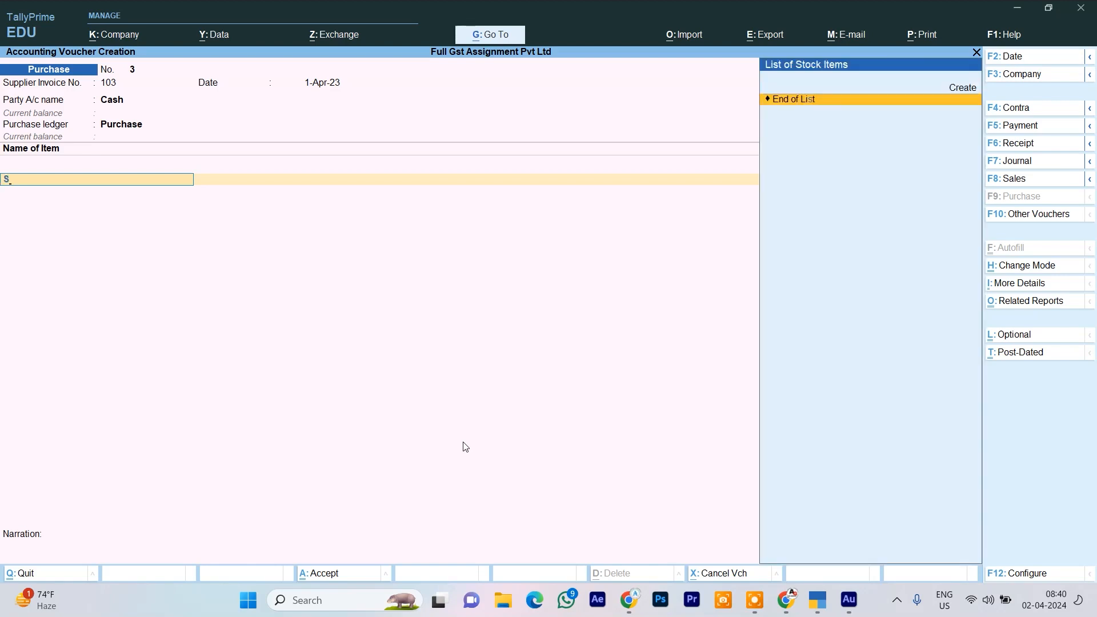
key(BackSpace)
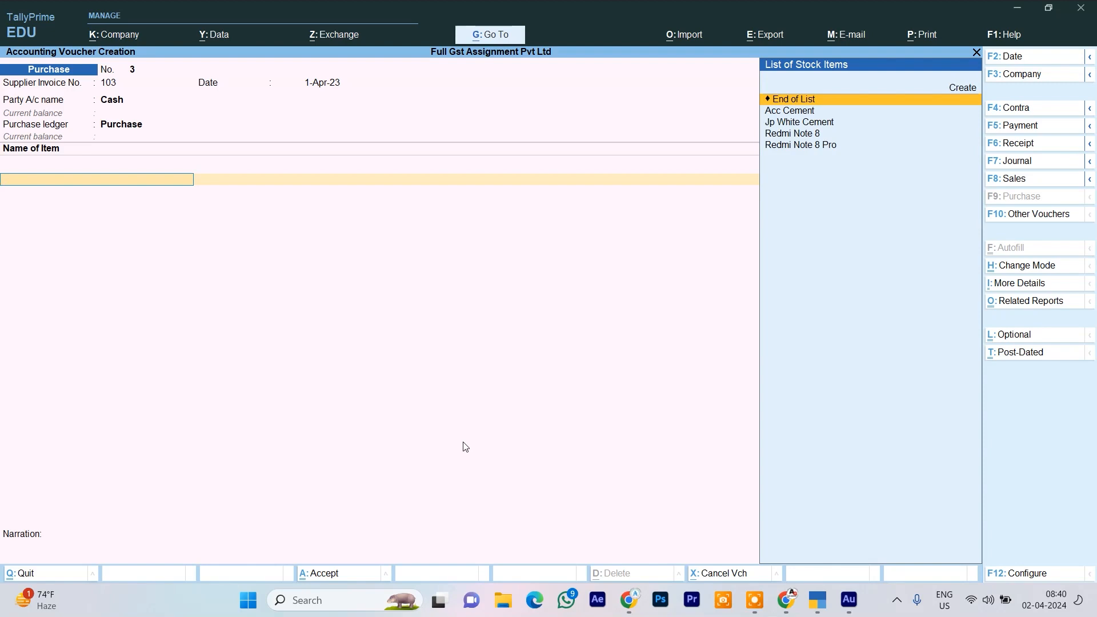
key(Down)
key(Down)
key(Down)
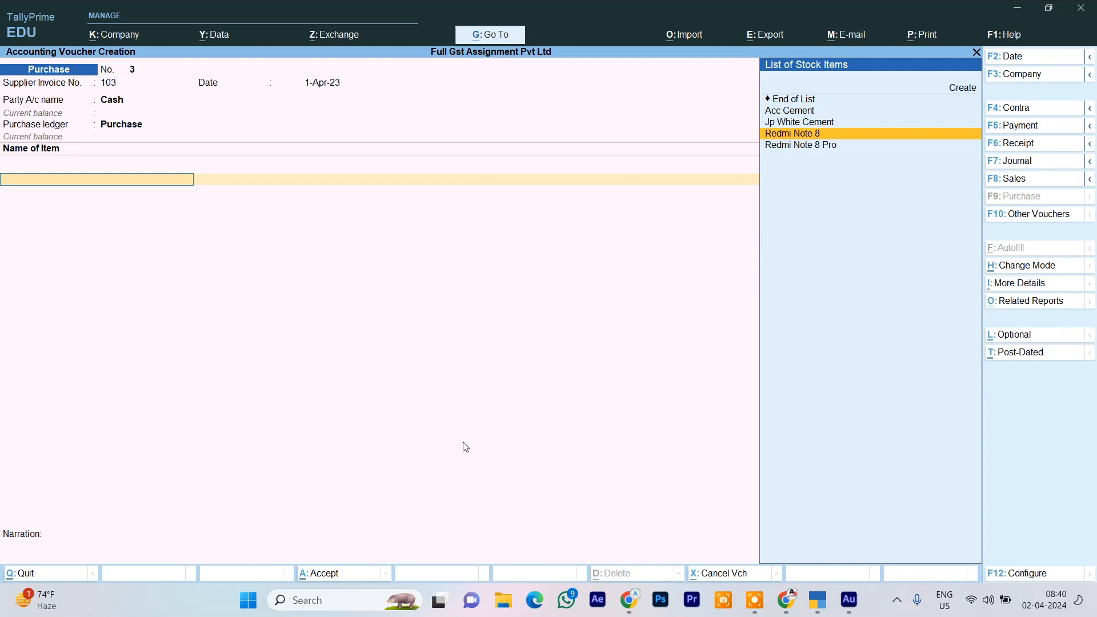
key(Return)
text(10)
key(Return)
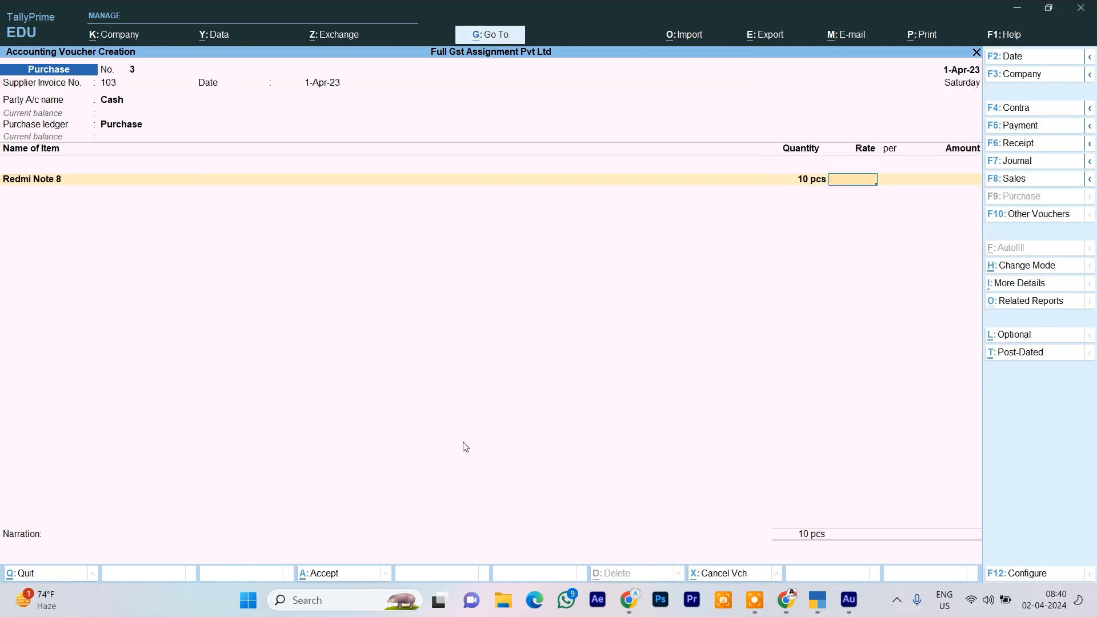
text(1899)
key(Return)
key(Return)
key(Return)
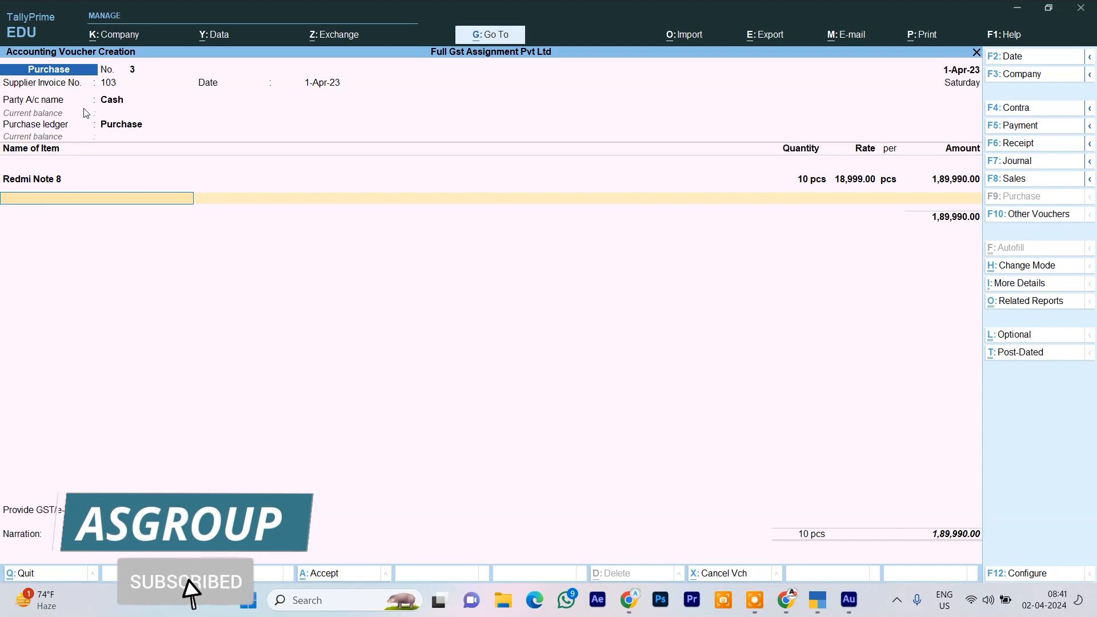
End the item list and add the Input C Gst @ 9% tax ledger to the voucher
key(Return)
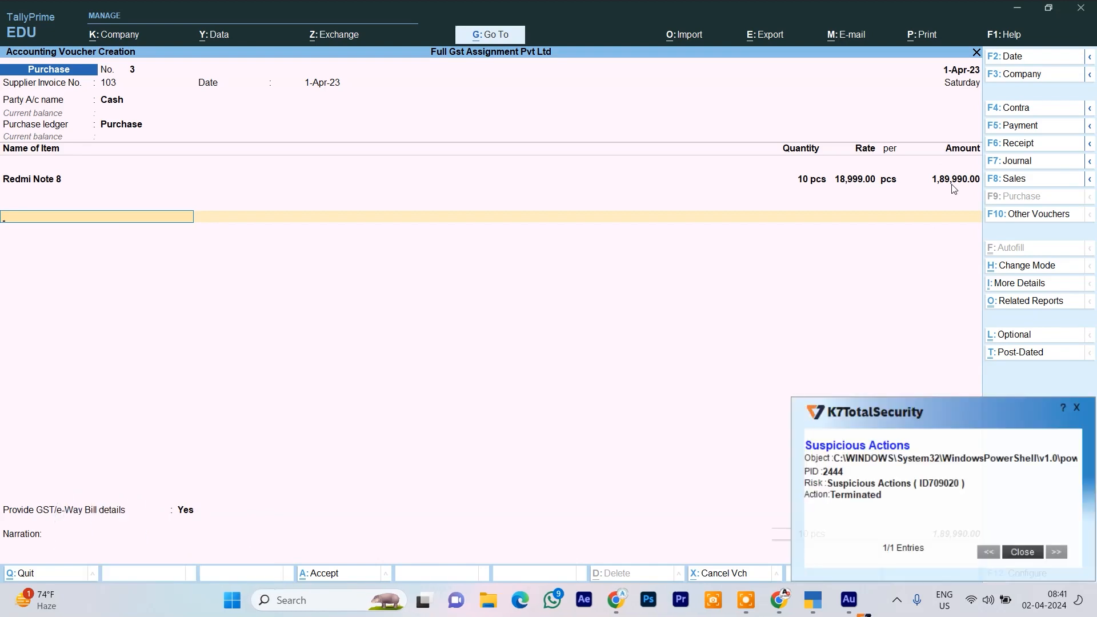
text(I)
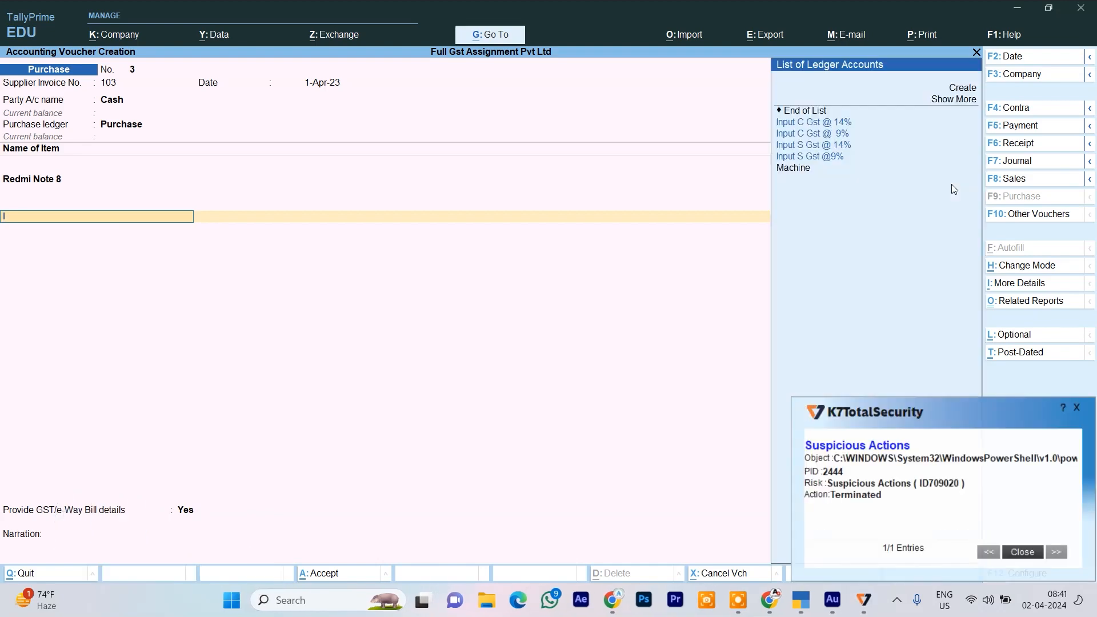
key(Down)
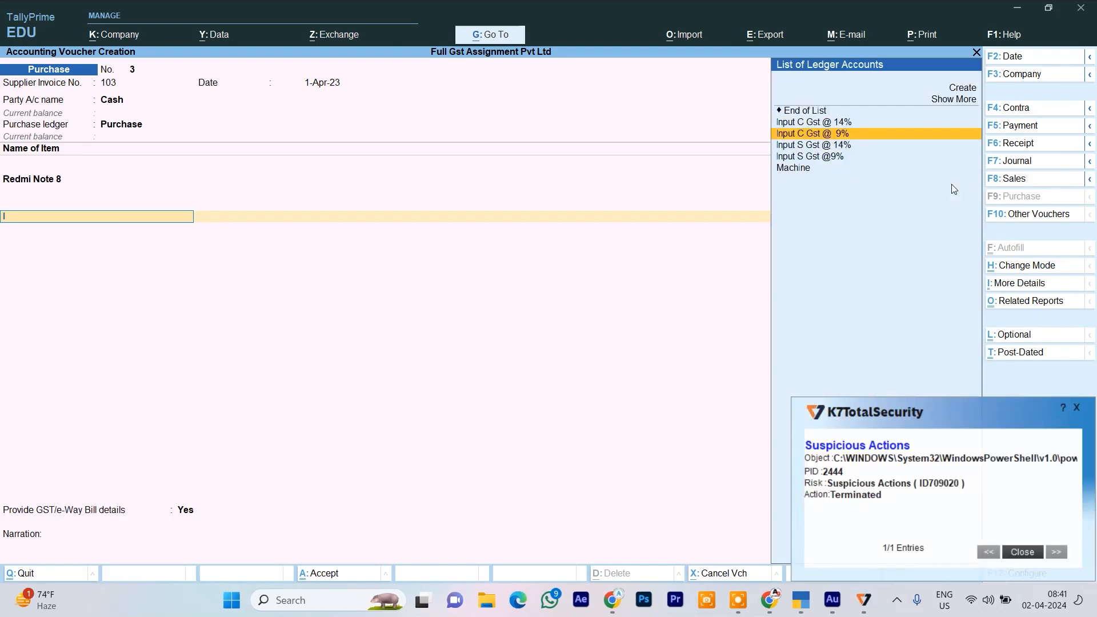
key(Return)
key(Return)
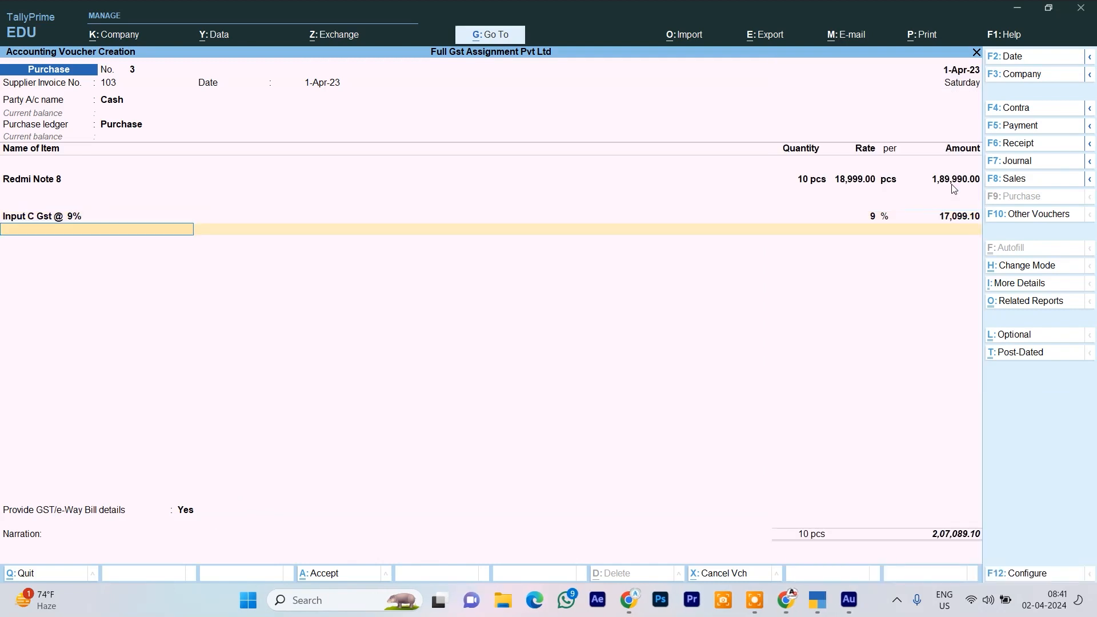
Add the Input S Gst @9% tax ledger below the central tax line
text(I)
key(Down)
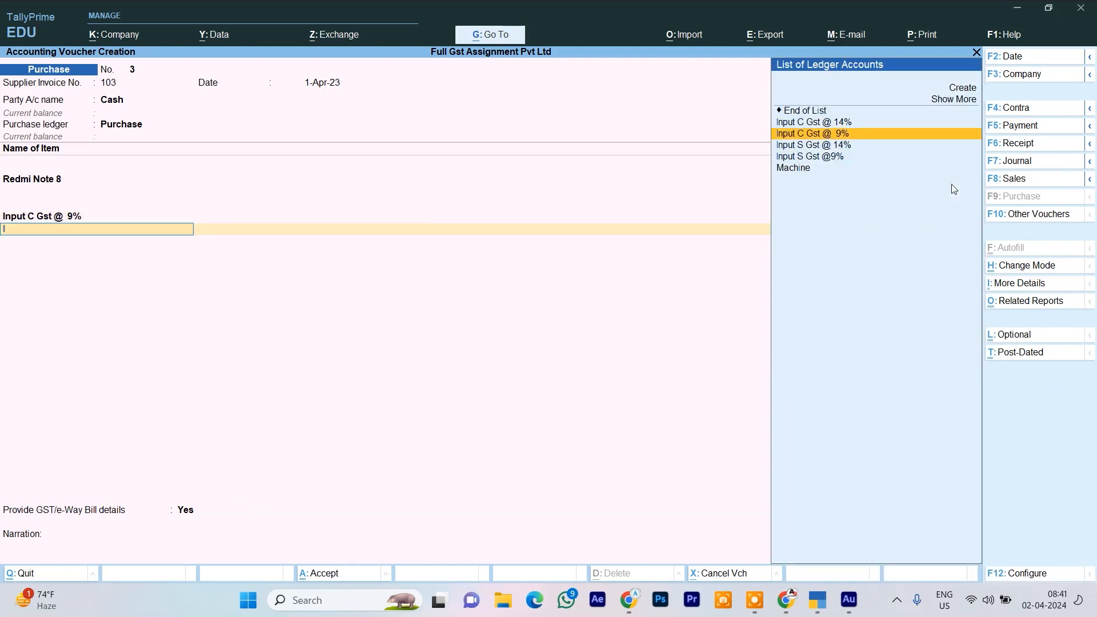
key(Down)
key(Down)
key(Return)
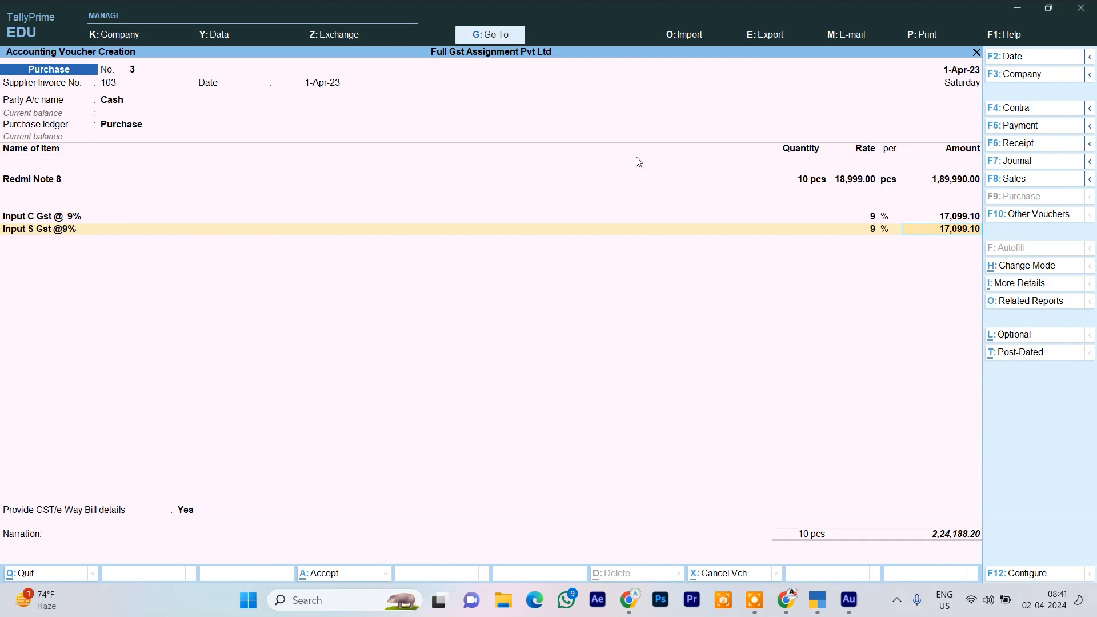
Preview the purchase invoice for printing, examine its supplier, item and tax details enlarged, and return to the voucher
key(alt+p)
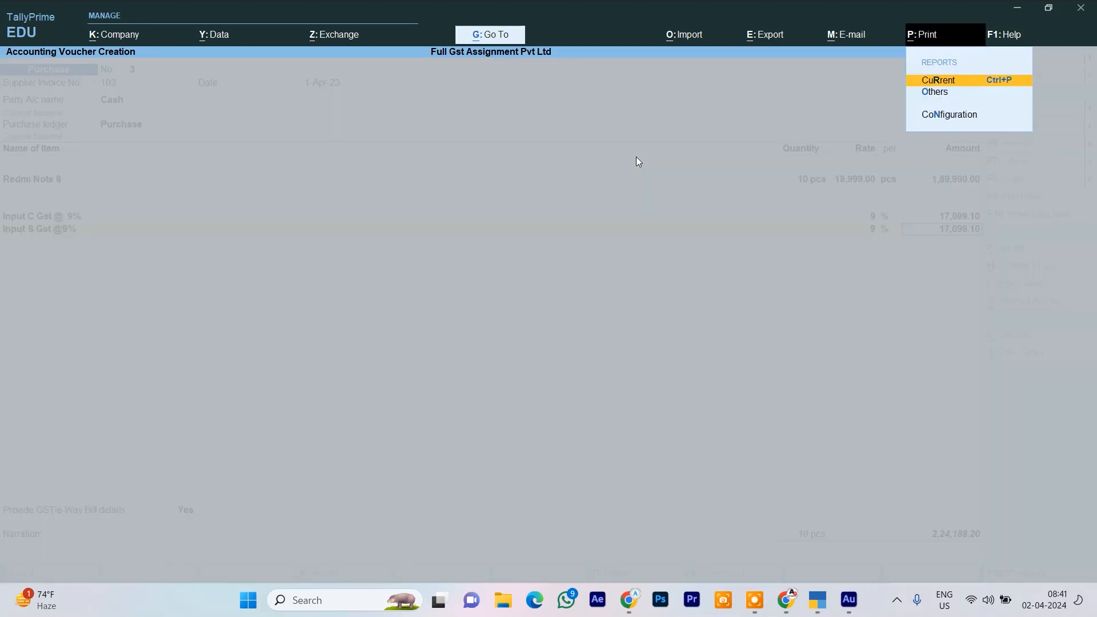
key(r)
key(i)
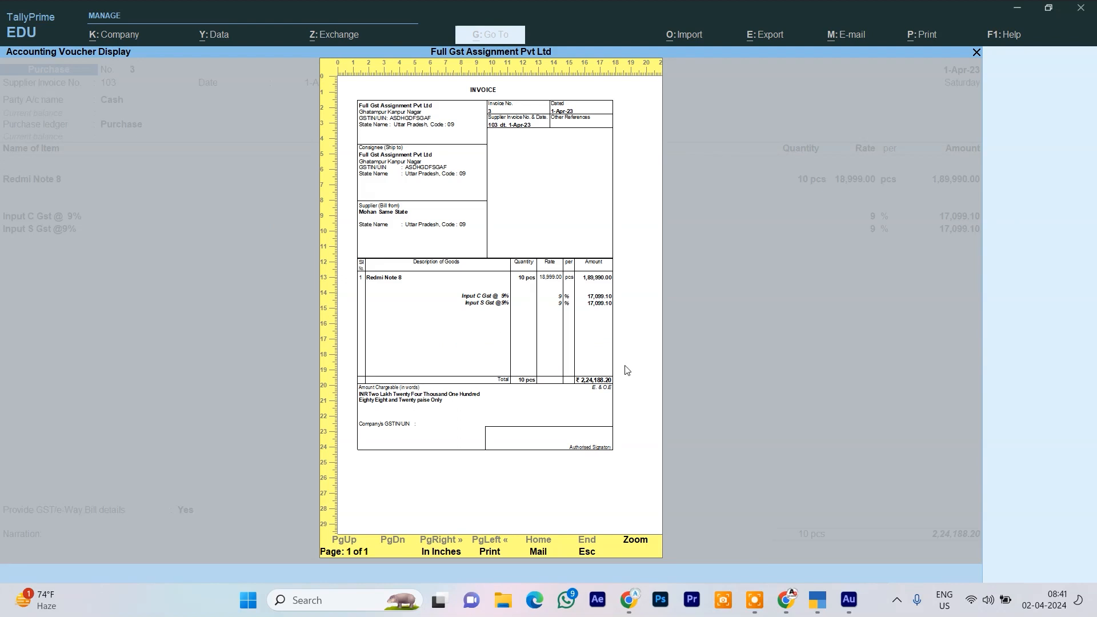
click(635, 543)
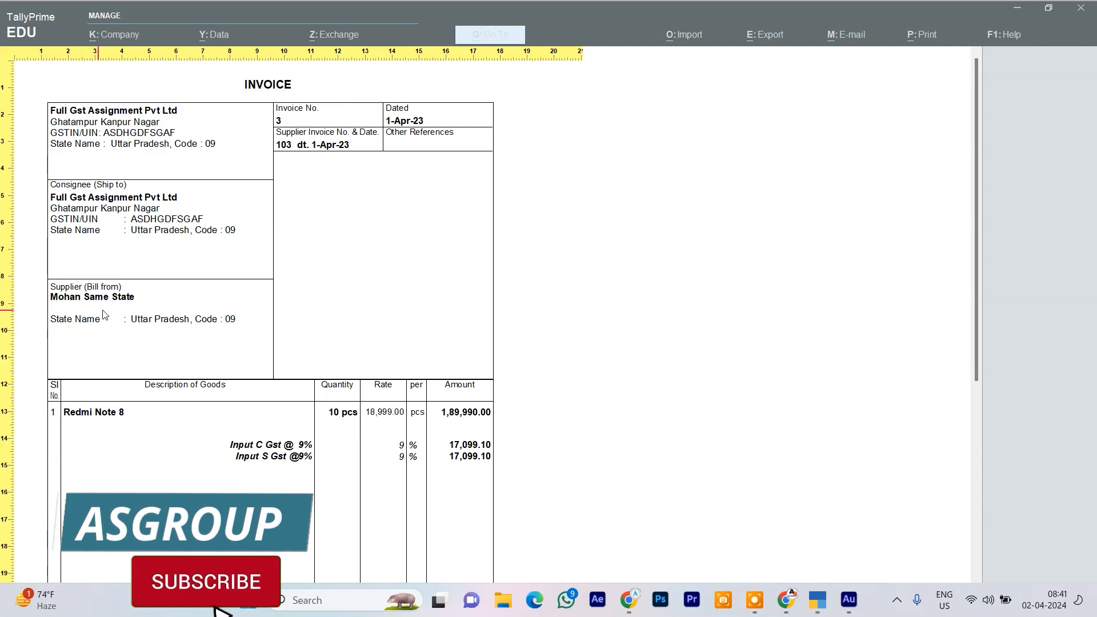
scroll(80, 299, down, 1)
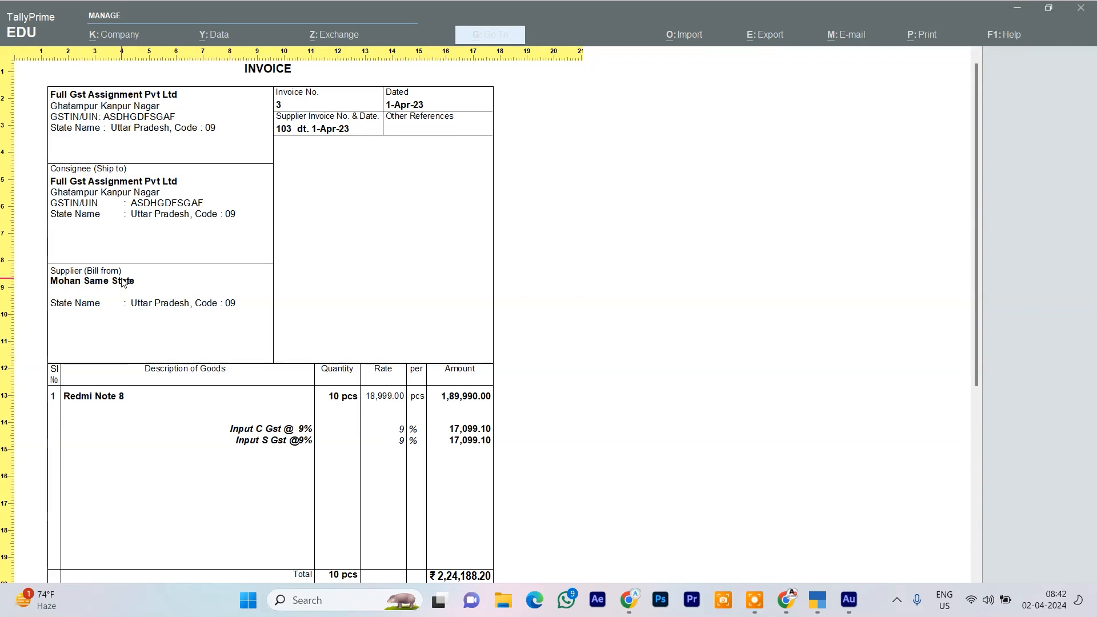
click(170, 251)
key(Escape)
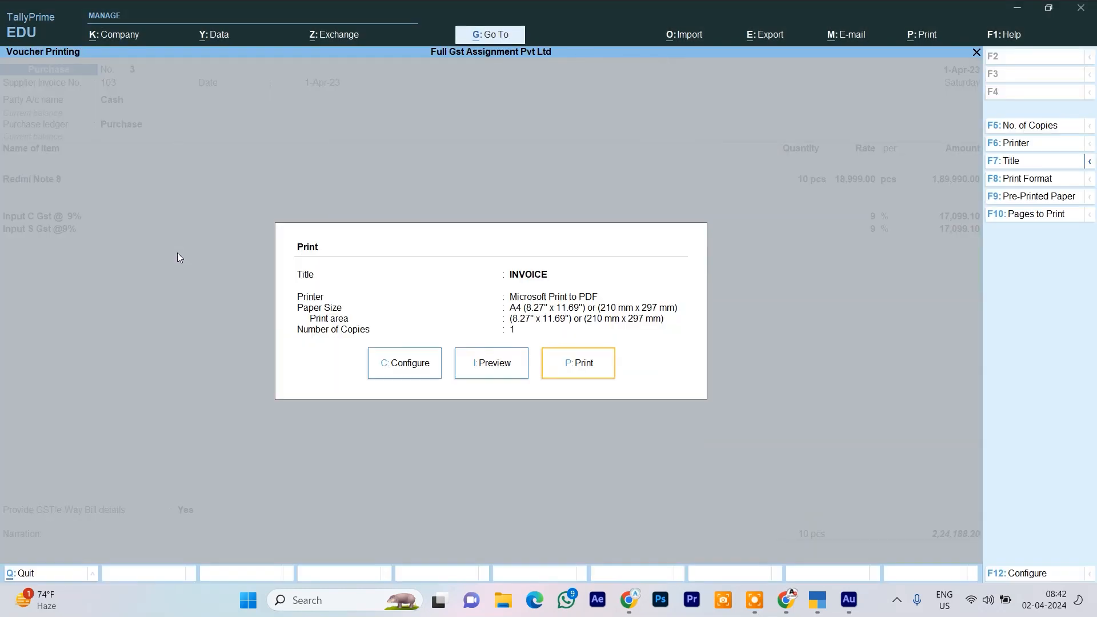
key(Escape)
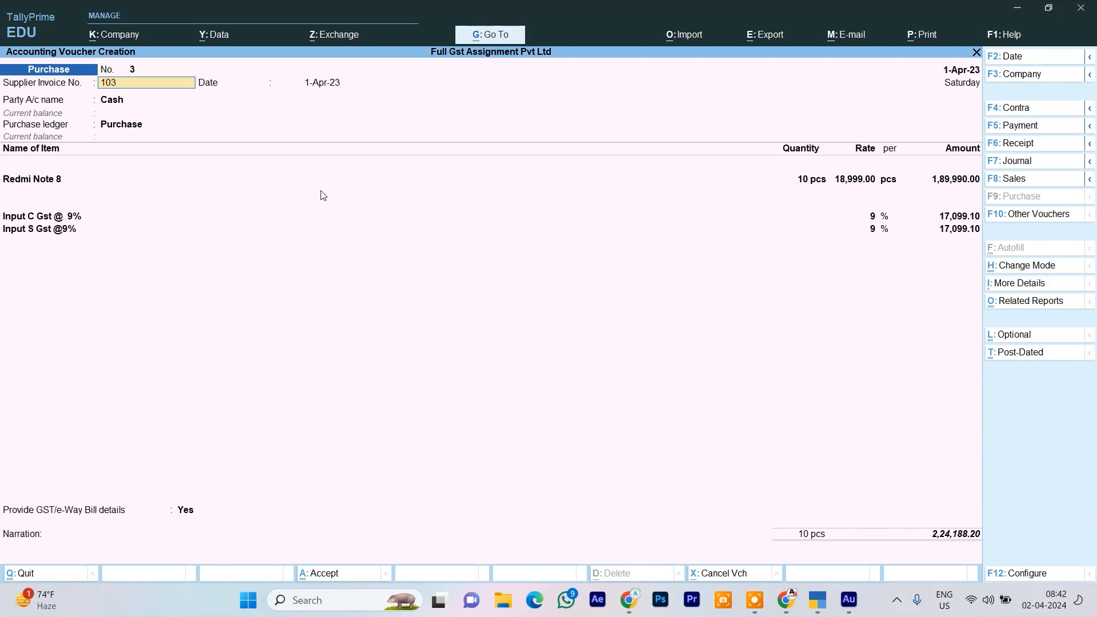
Accept and save the completed cash purchase voucher
key(ctrl)
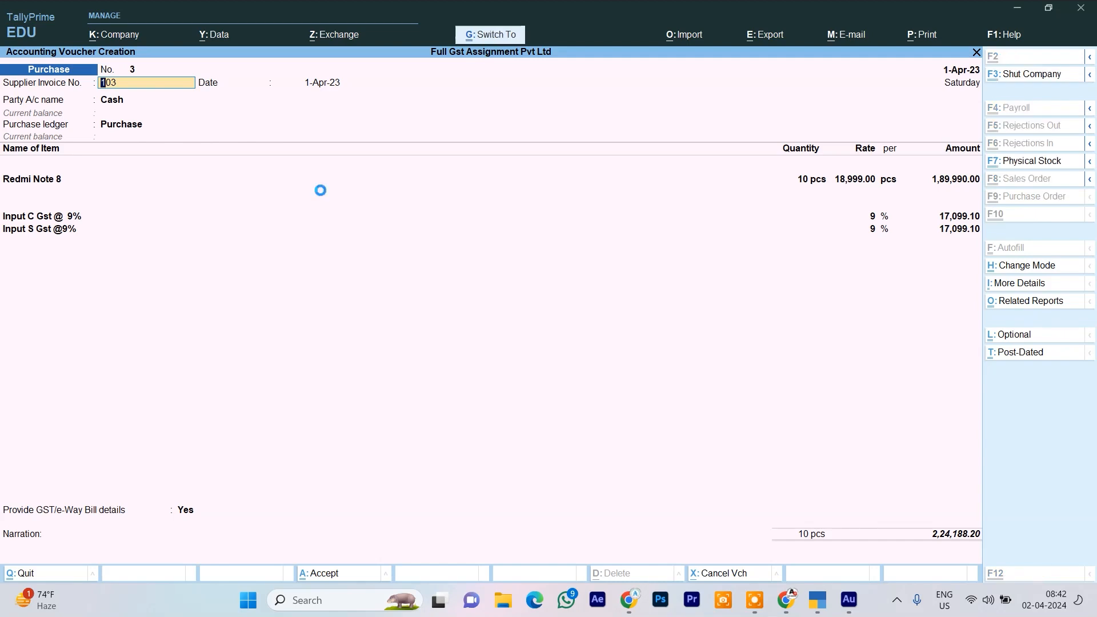
key(ctrl+a)
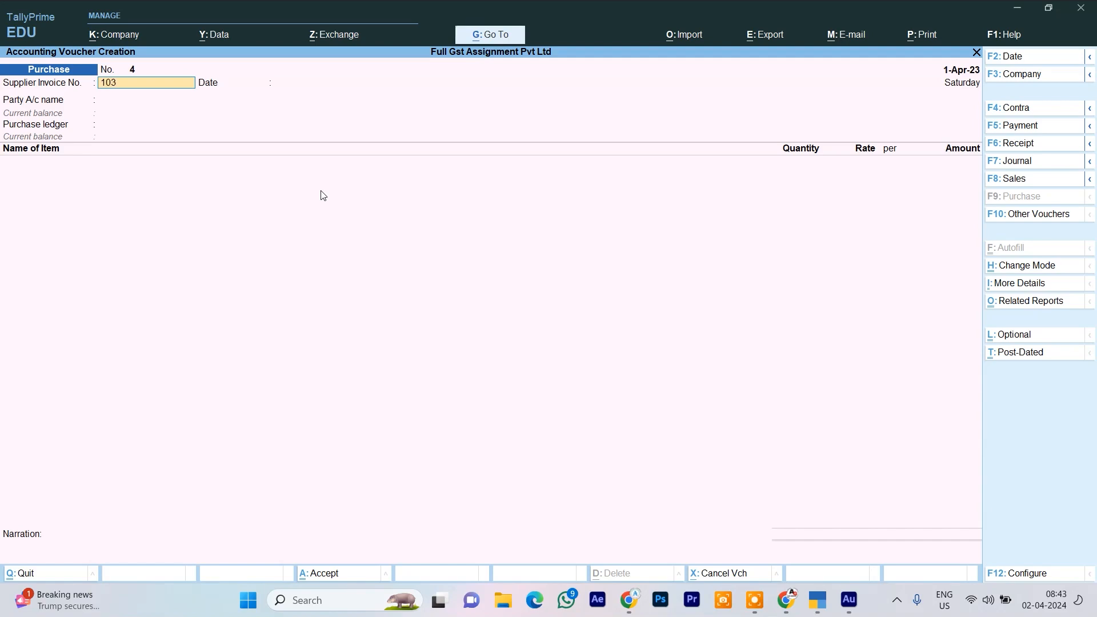
Start the next purchase voucher with supplier invoice 103 dated 1-Apr-23 and the same-state supplier as party account, leaving receipt details blank
key(Return)
key(Return)
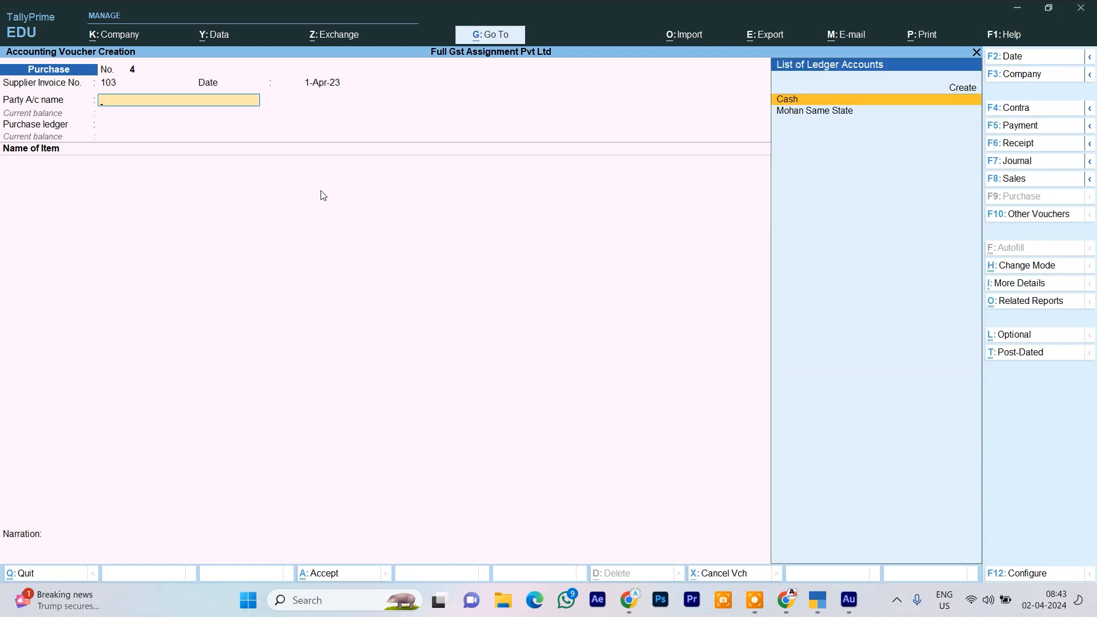
key(Down)
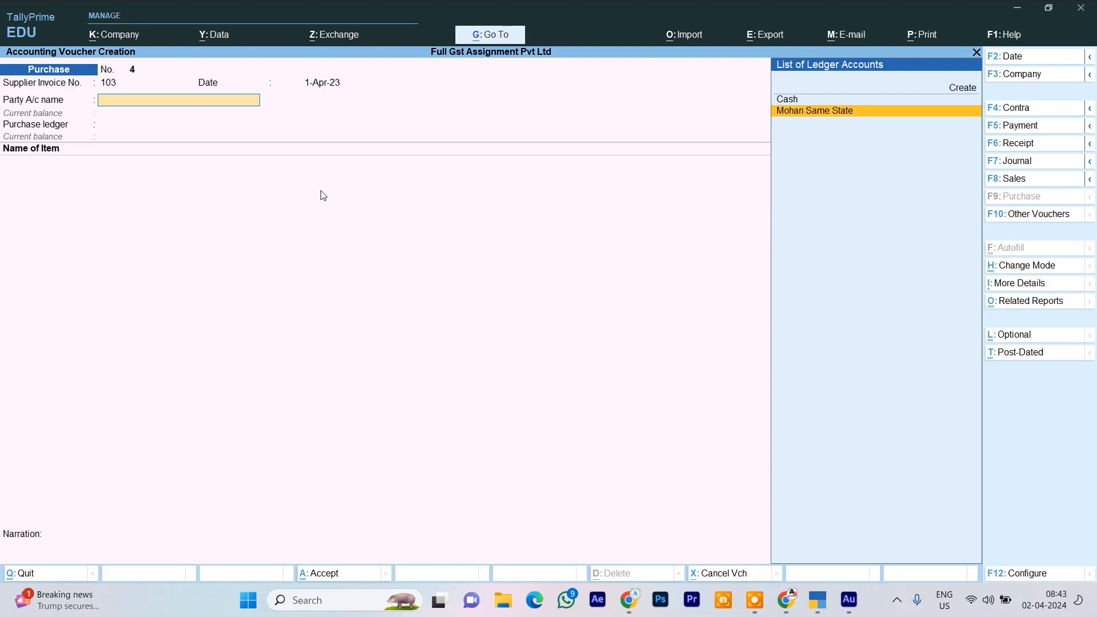
key(Return)
key(Return)
key(Return)
key(Return)
key(Return)
key(Return)
key(Return)
key(Return)
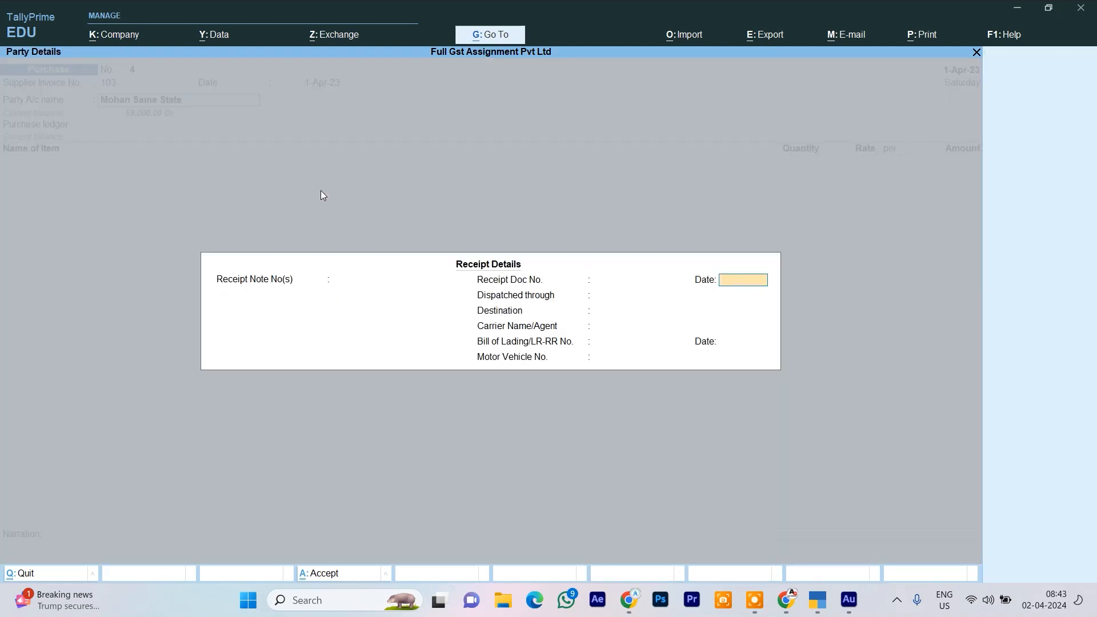
key(Return)
key(Return)
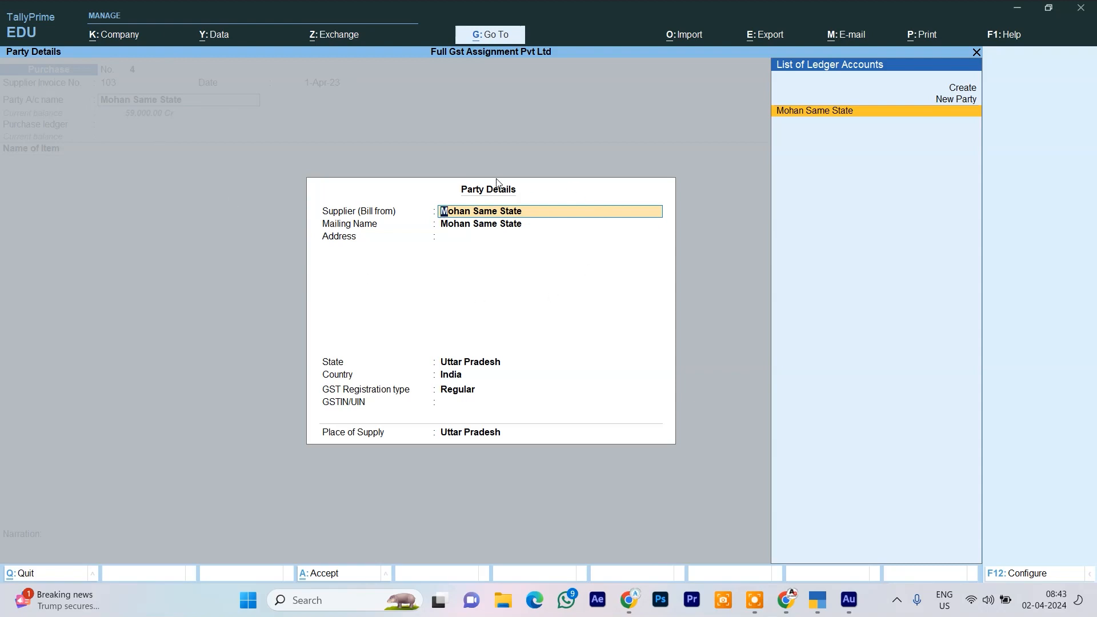
Accept the same-state supplier's default party details and select Purchase as the purchase ledger
key(Return)
key(Return)
key(Return)
key(Return)
key(Return)
key(Return)
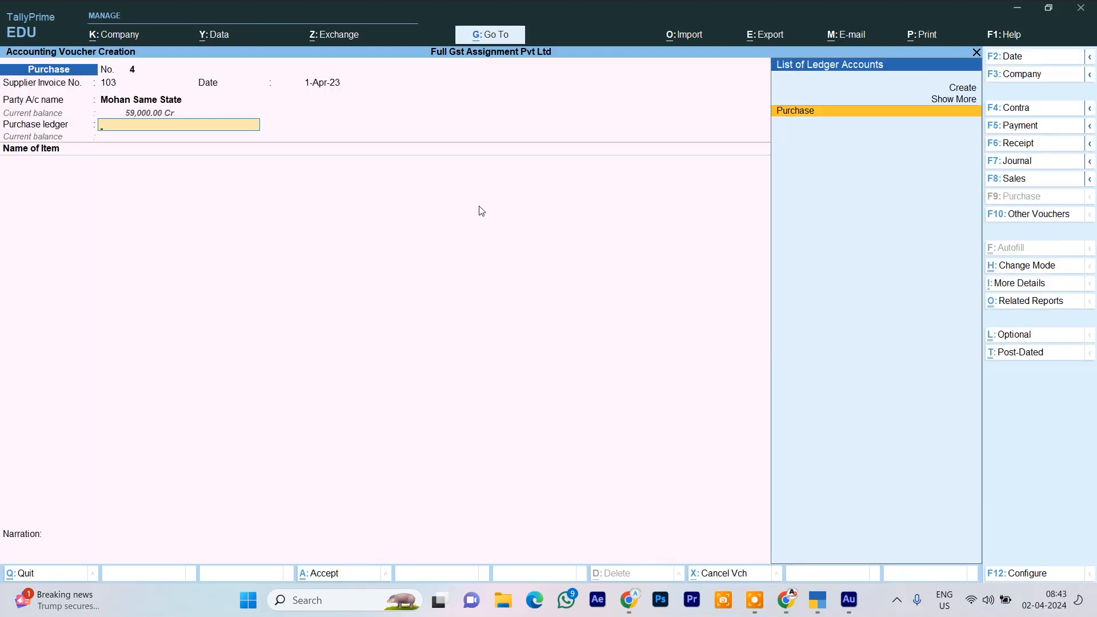
key(Return)
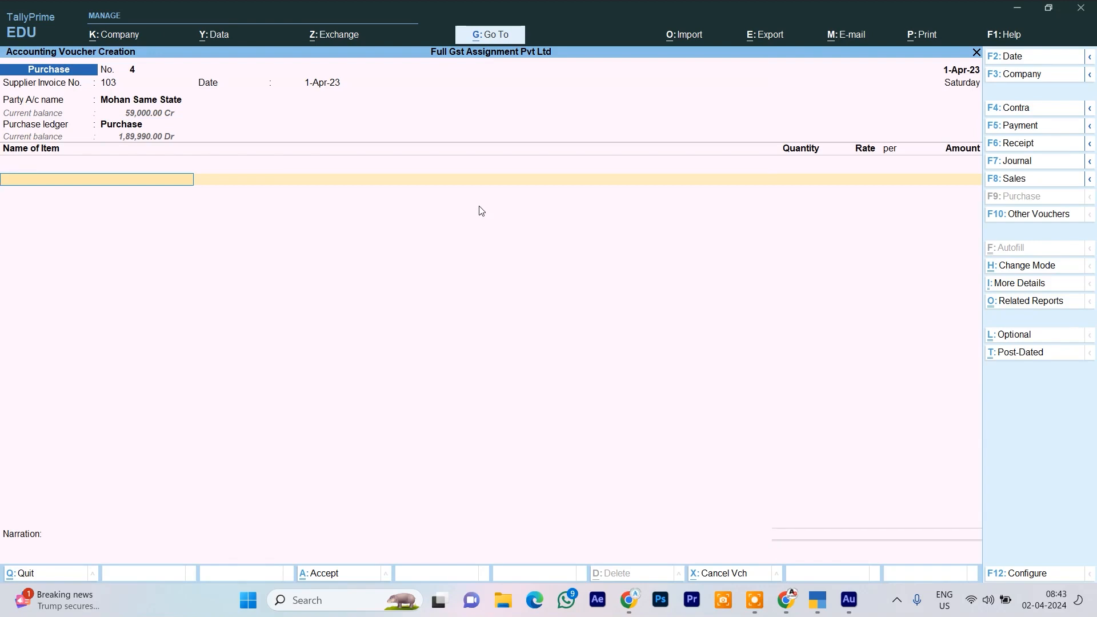
Add the stock item Redmi Note 8 to the purchase voucher with 10 pcs at a rate of 18,999
text(R)
key(Return)
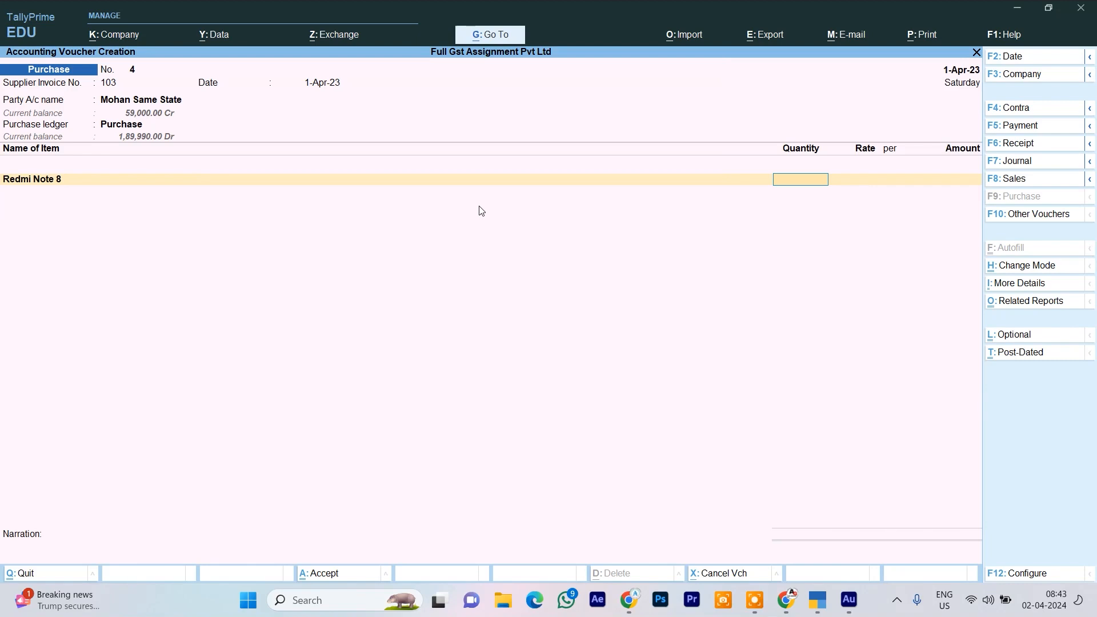
key(Return)
key(Return)
key(Return)
key(Return)
key(Return)
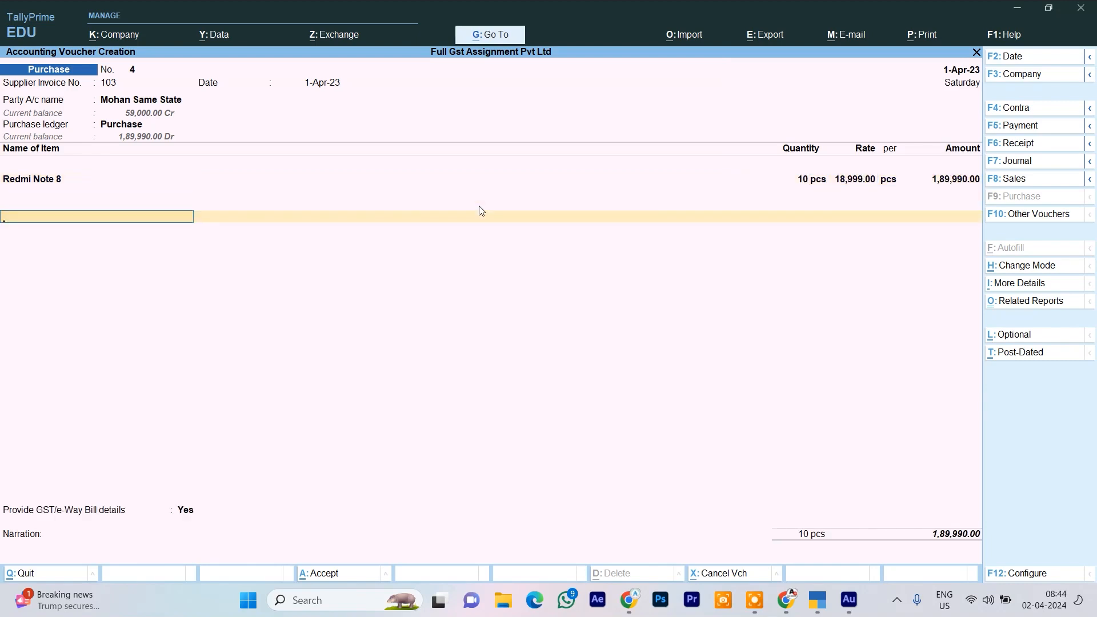
Add the Input C Gst @ 9% and Input S Gst @9% tax ledgers below the Redmi Note 8 item
text(I)
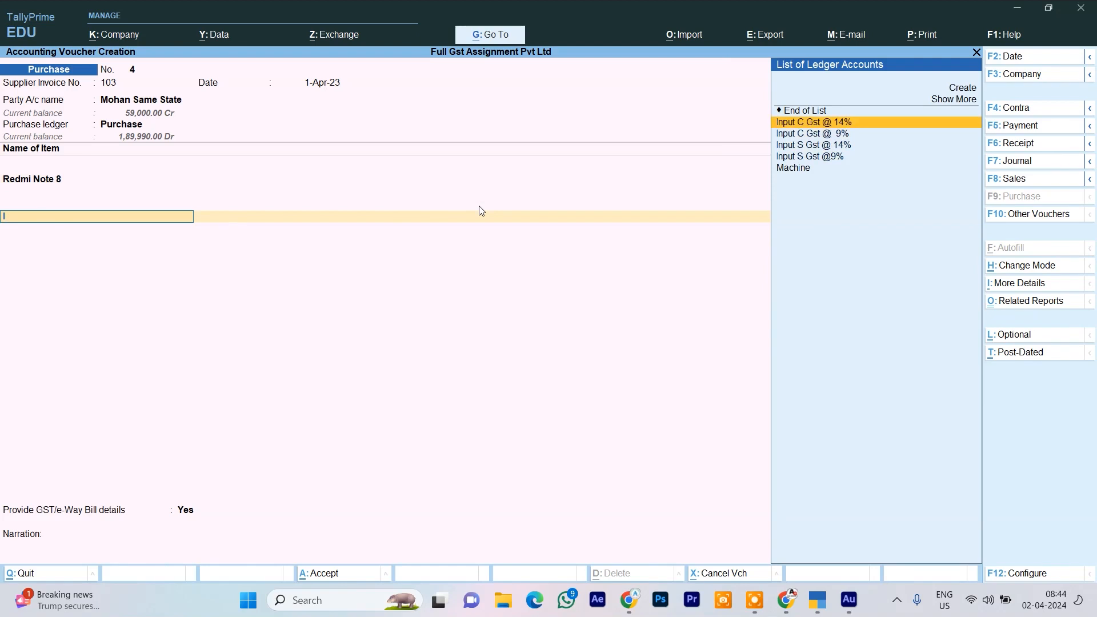
key(Down)
key(Return)
key(Return)
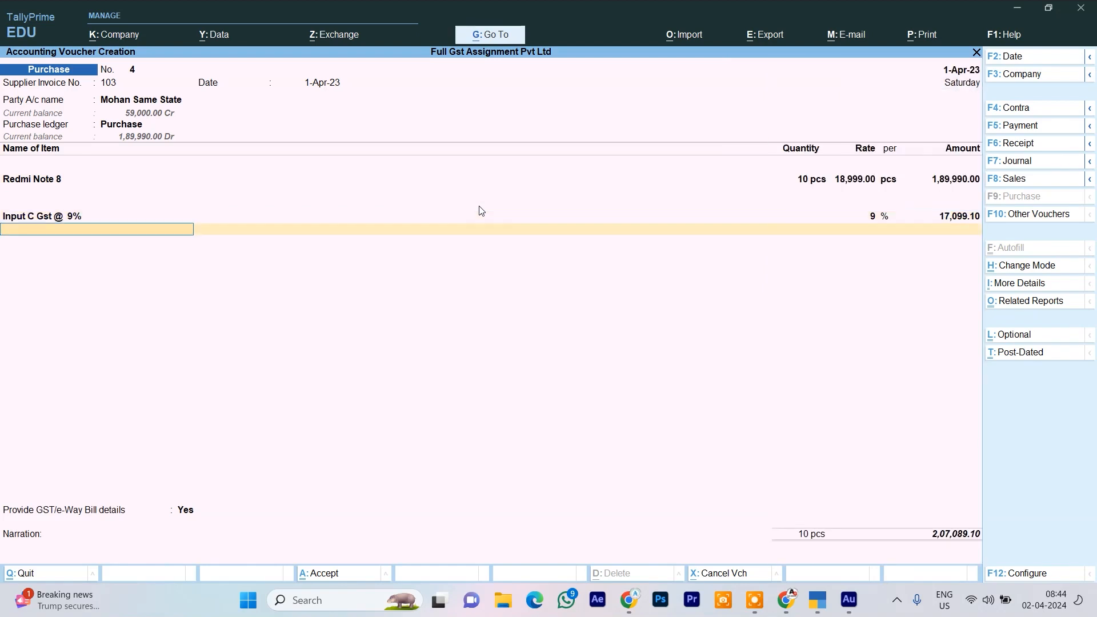
text(I)
key(Down)
key(Down)
key(Down)
key(Return)
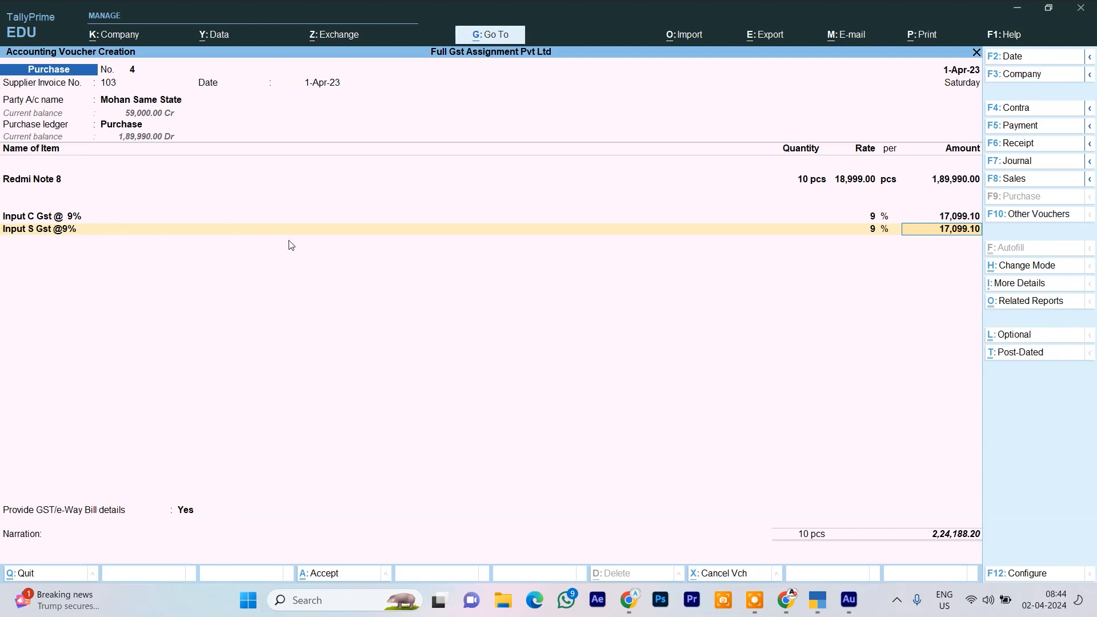
Save the credit purchase voucher and leave voucher creation for the Gateway of Tally
key(ctrl+a)
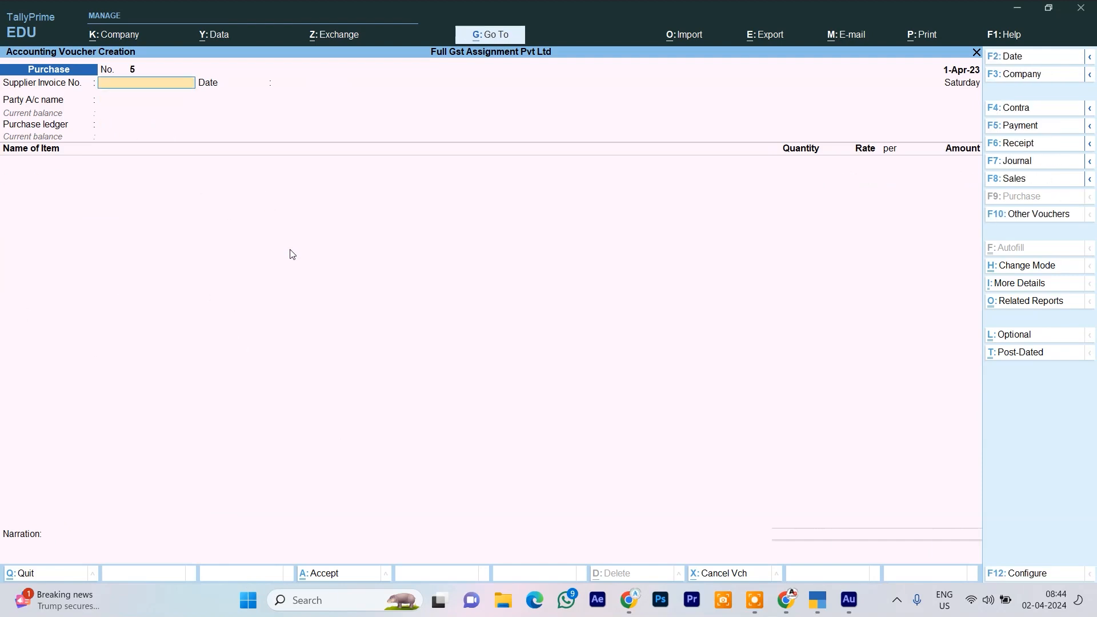
key(Escape)
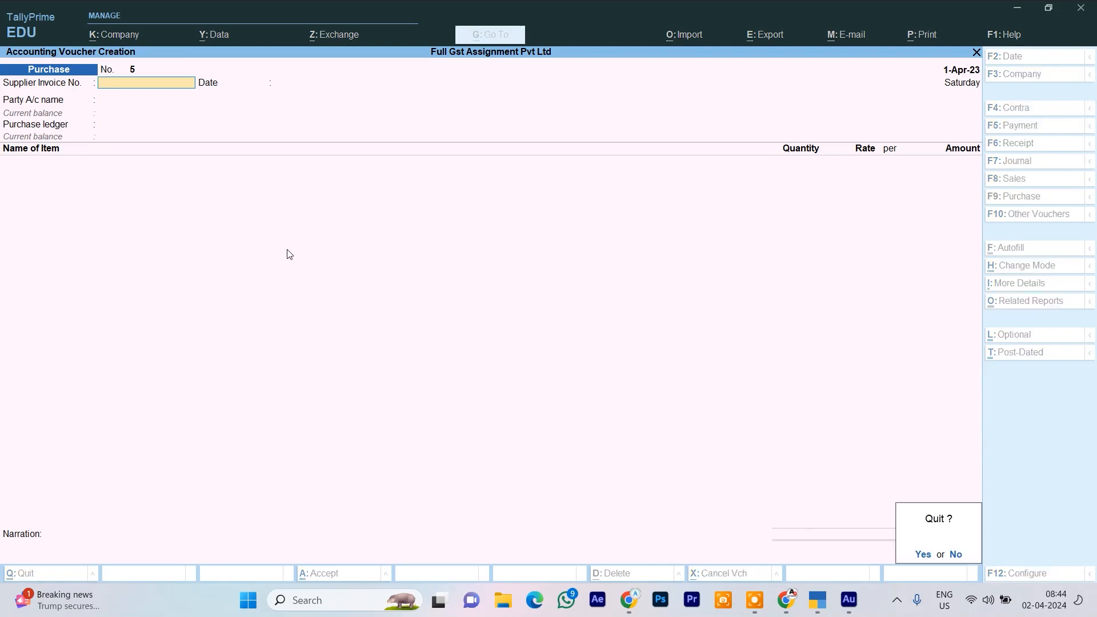
key(y)
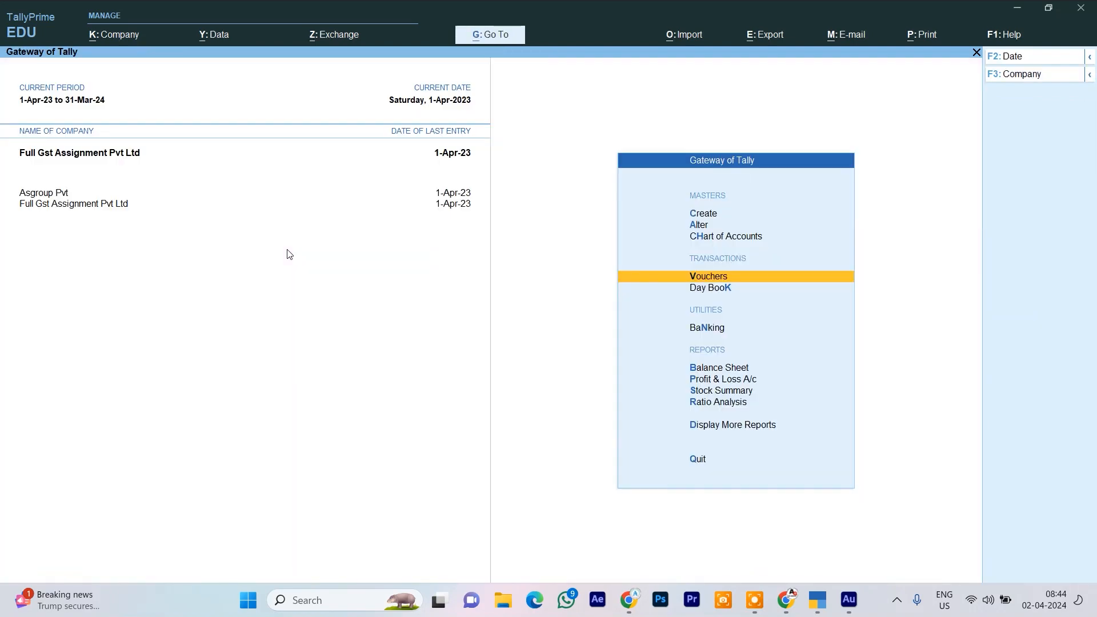
Open the Bills Payable report and expand it to examine the vouchers and items behind the supplier's pending bill
key(alt)
key(alt+g)
text(B)
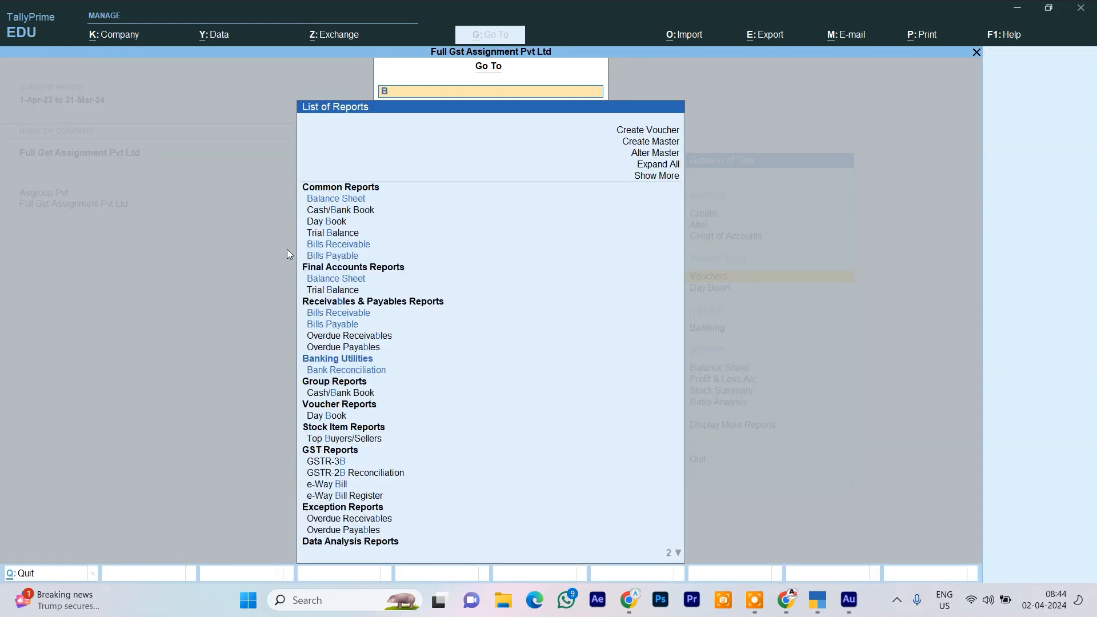
text(ill)
key(Down)
key(Down)
key(Down)
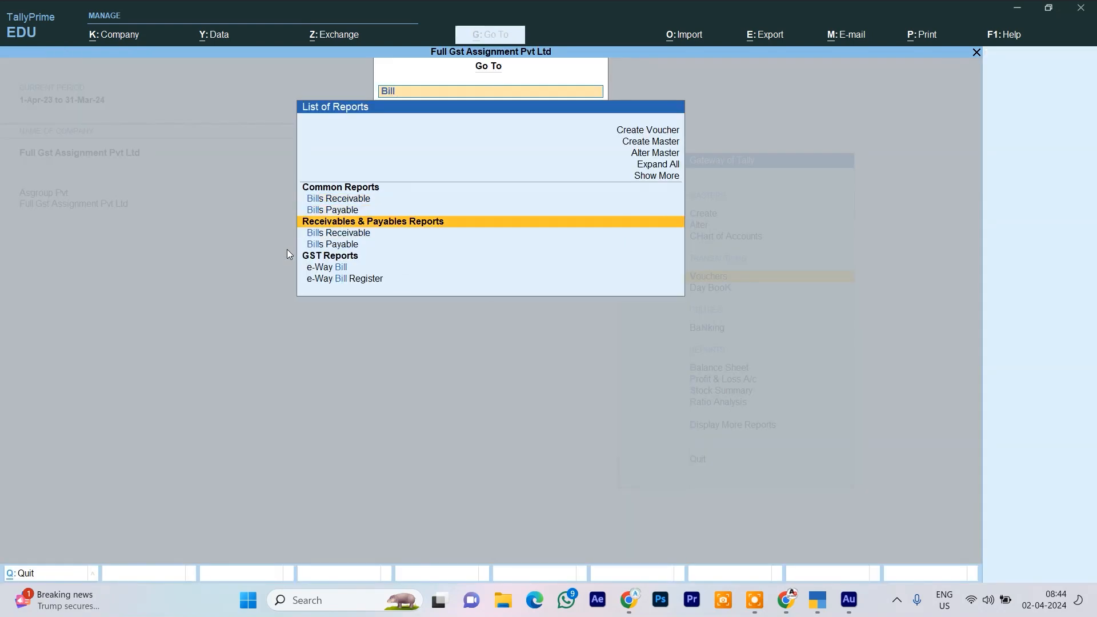
key(Up)
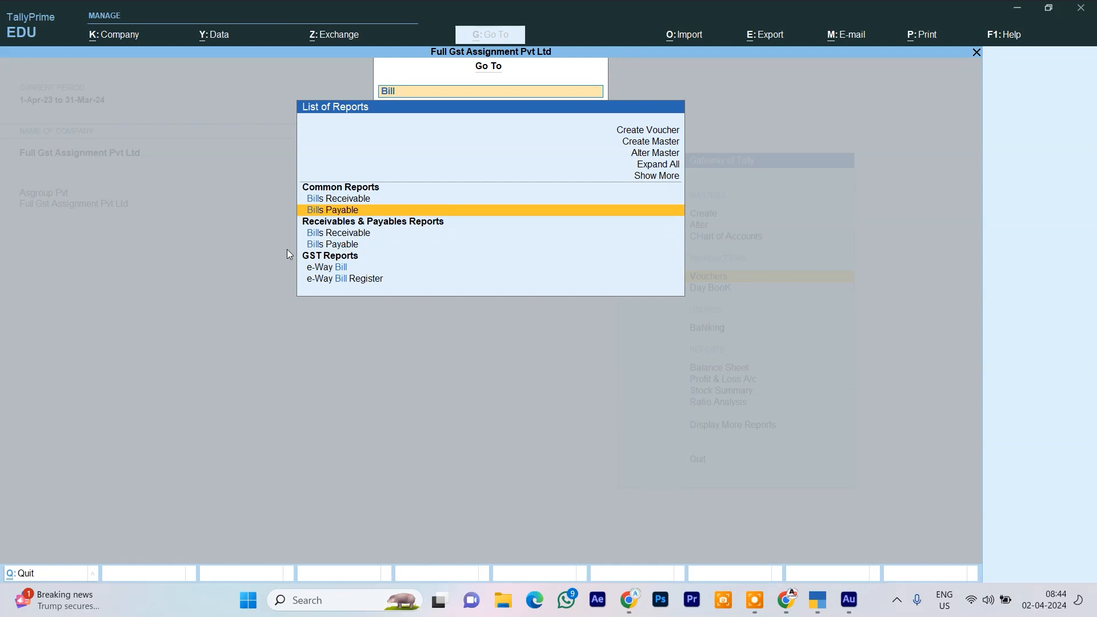
key(Return)
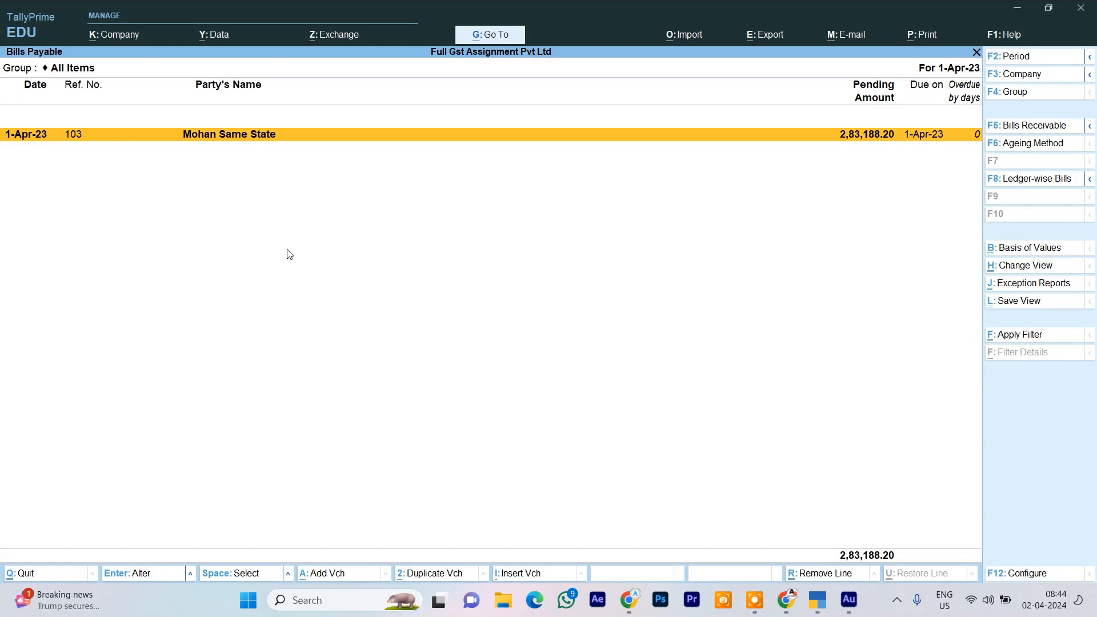
key(alt+F1)
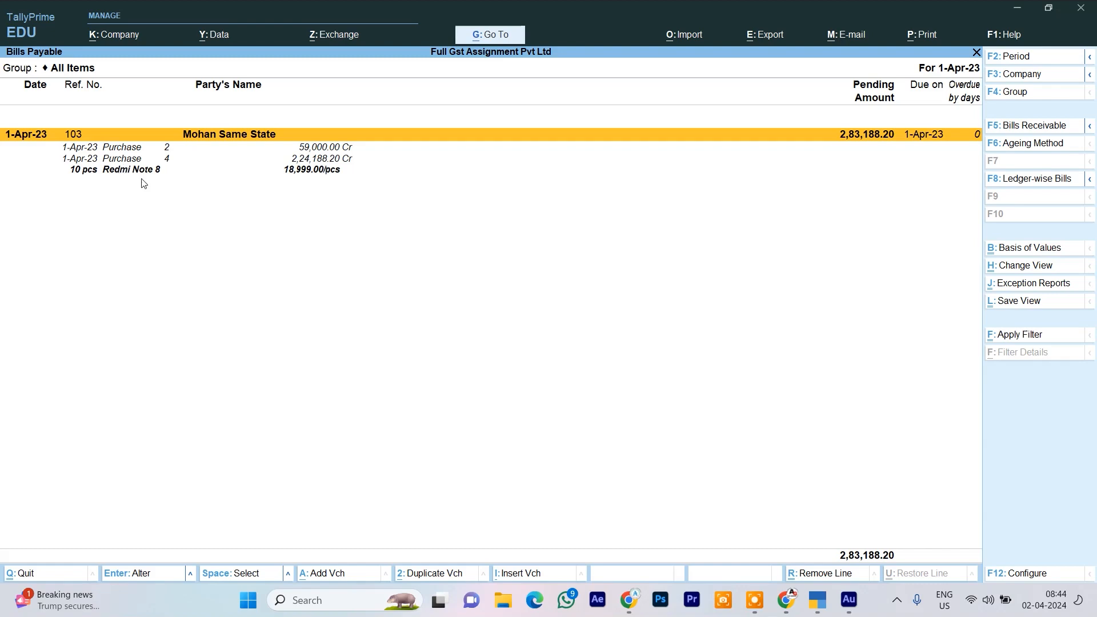
Delete the Machine purchase voucher, no. 2, from the supplier's pending bill and return to the Gateway of Tally
click(326, 151)
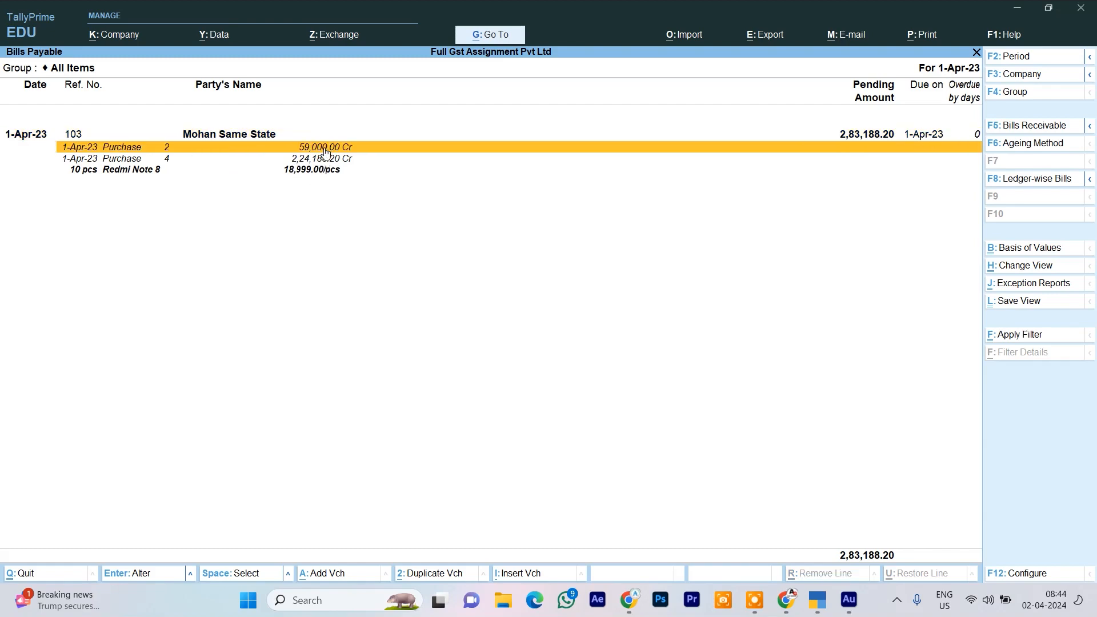
click(326, 151)
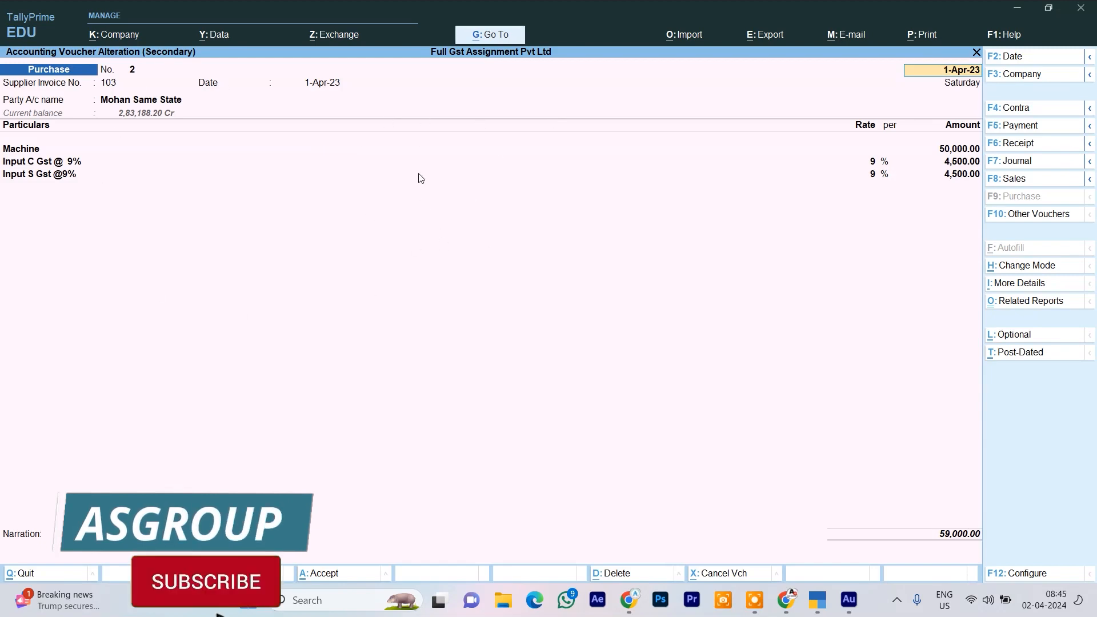
key(alt+d)
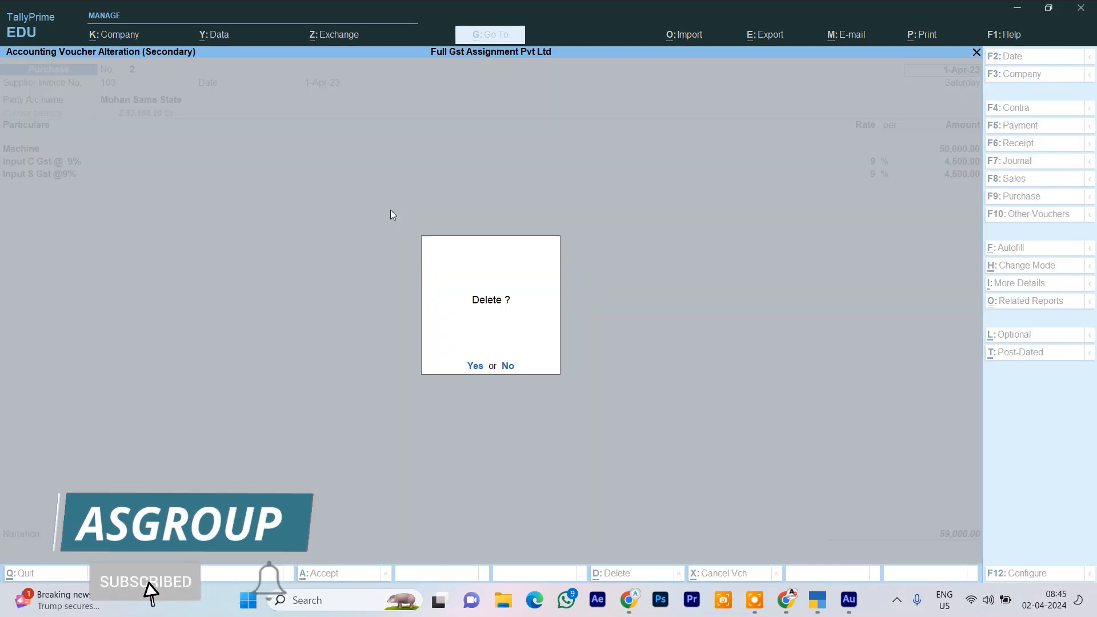
key(y)
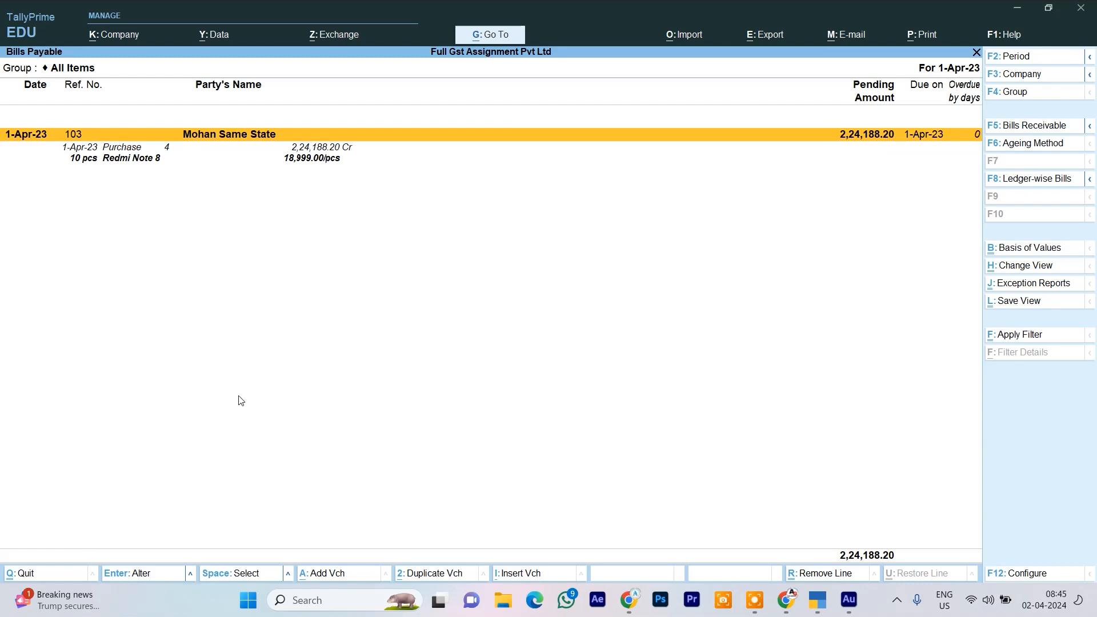
key(Escape)
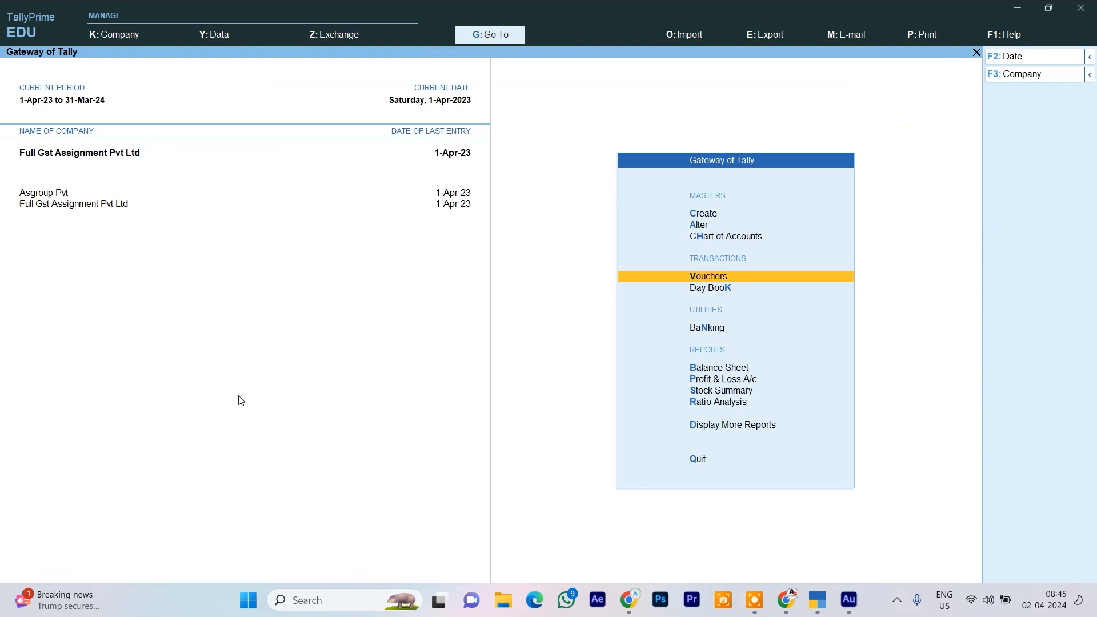
key(Escape)
key(n)
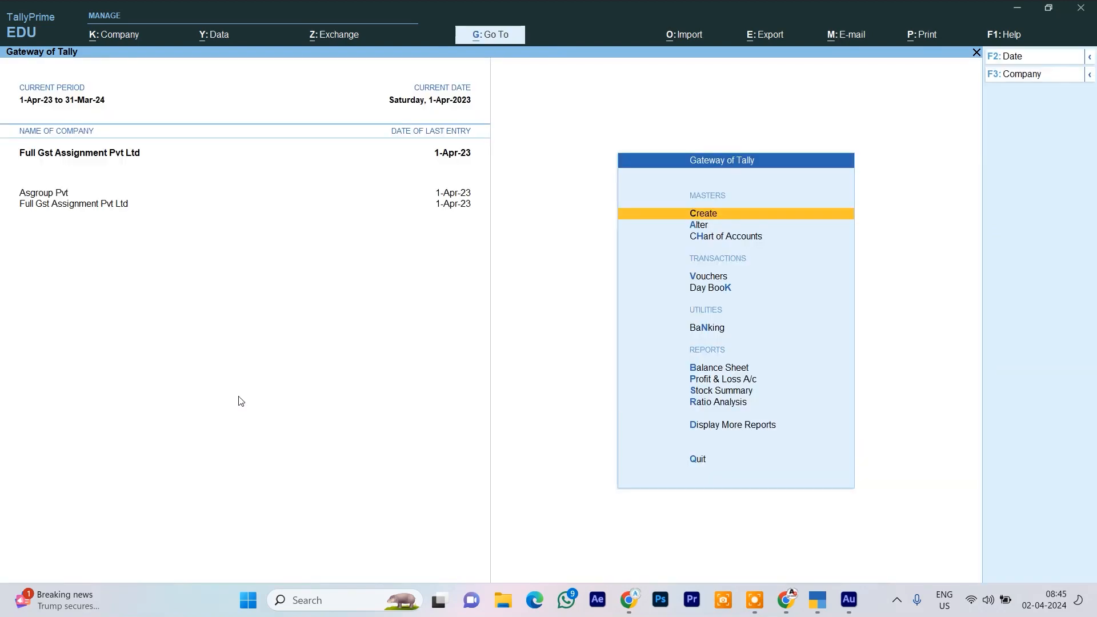